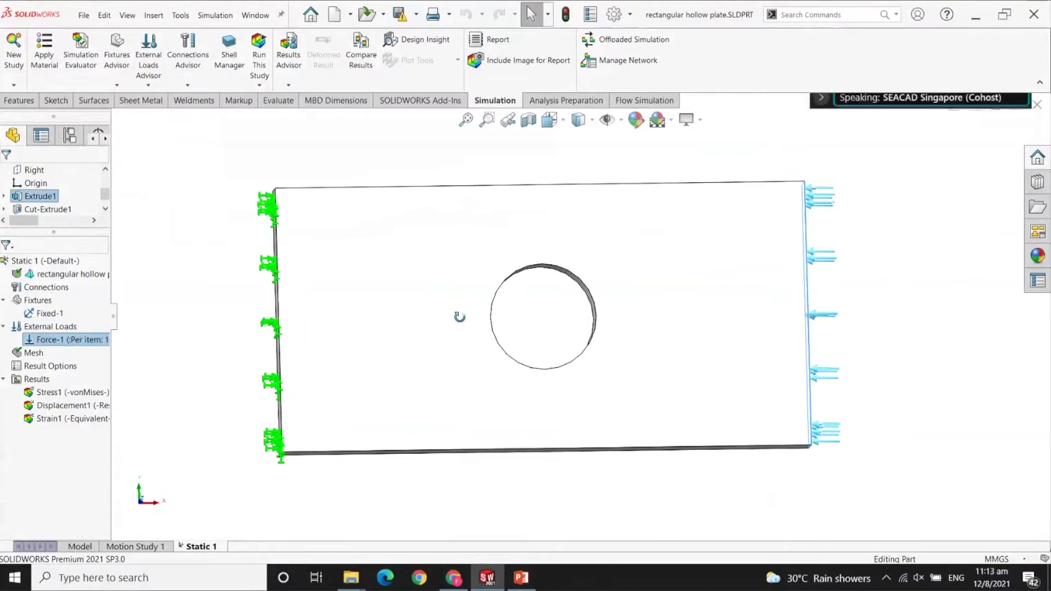
# Remesh the plate with mesh parameters enabled and the standard mesh type, and inspect the elements around the hole.
pyautogui.click(33, 353)
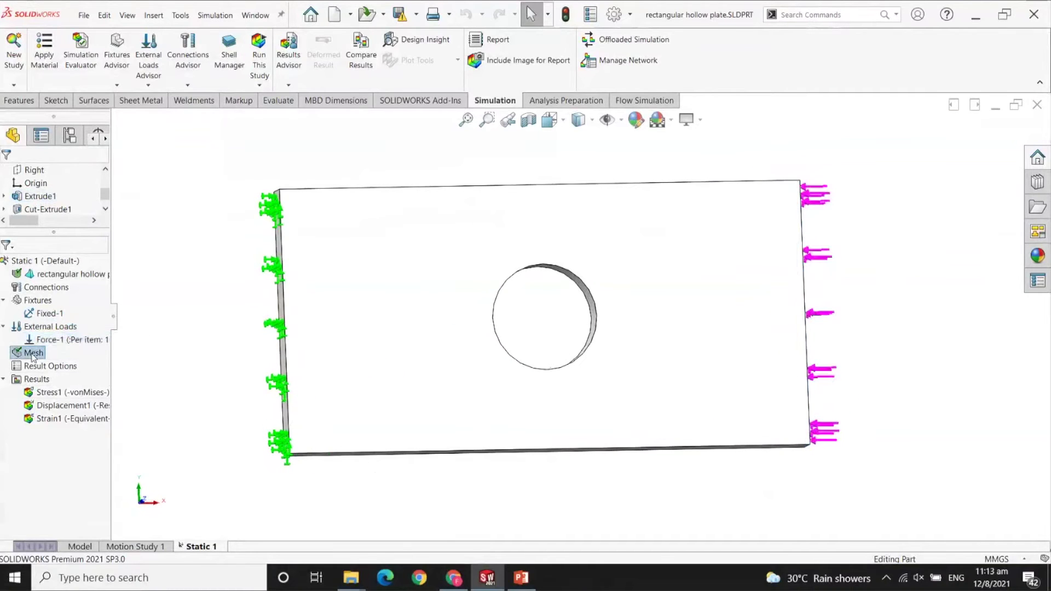
pyautogui.rightClick(33, 354)
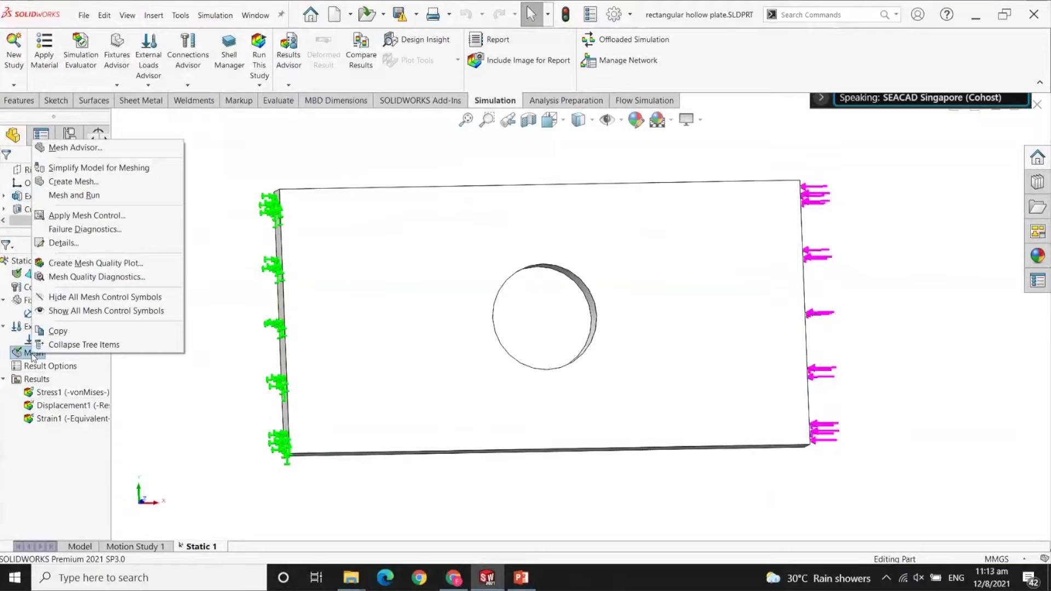
pyautogui.click(115, 188)
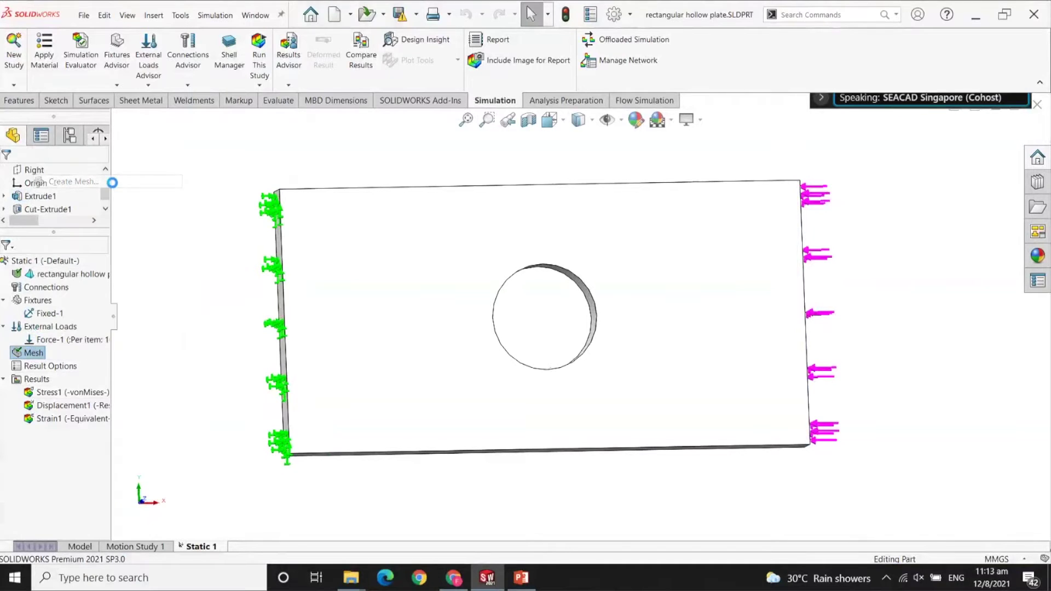
pyautogui.click(569, 272)
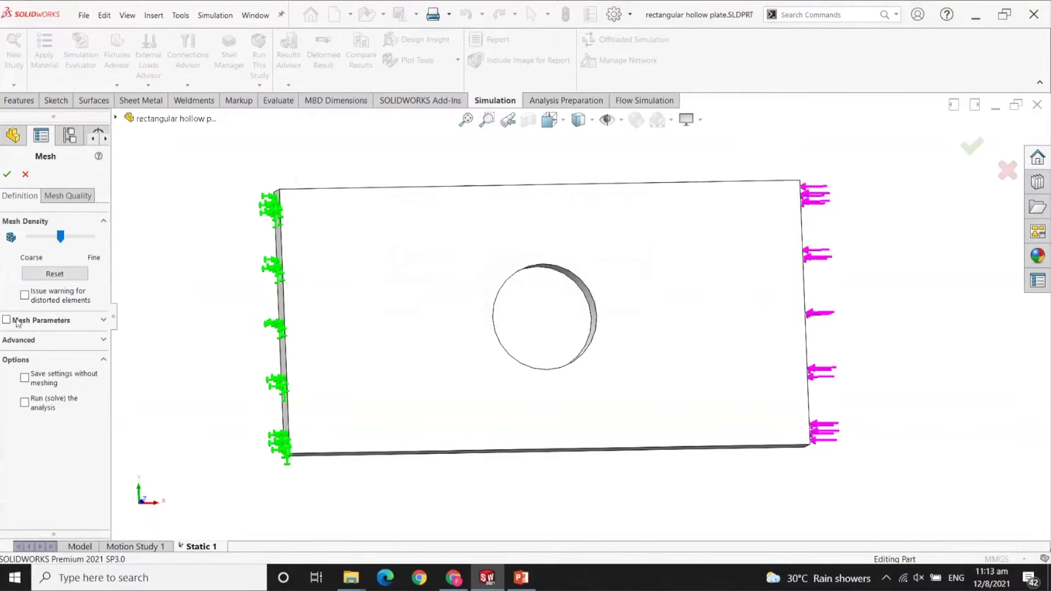
pyautogui.click(6, 320)
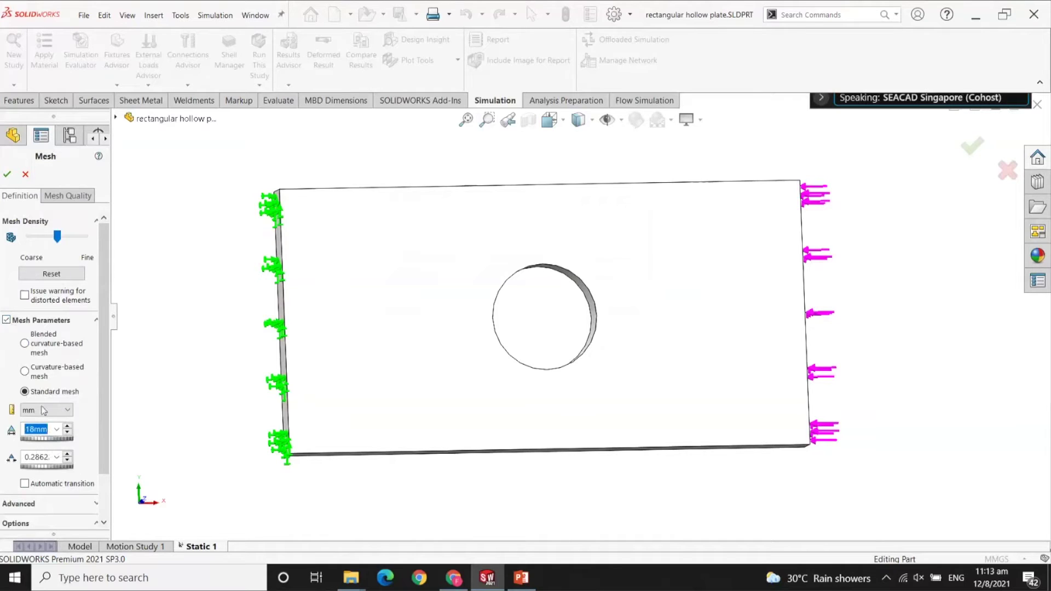
pyautogui.click(8, 176)
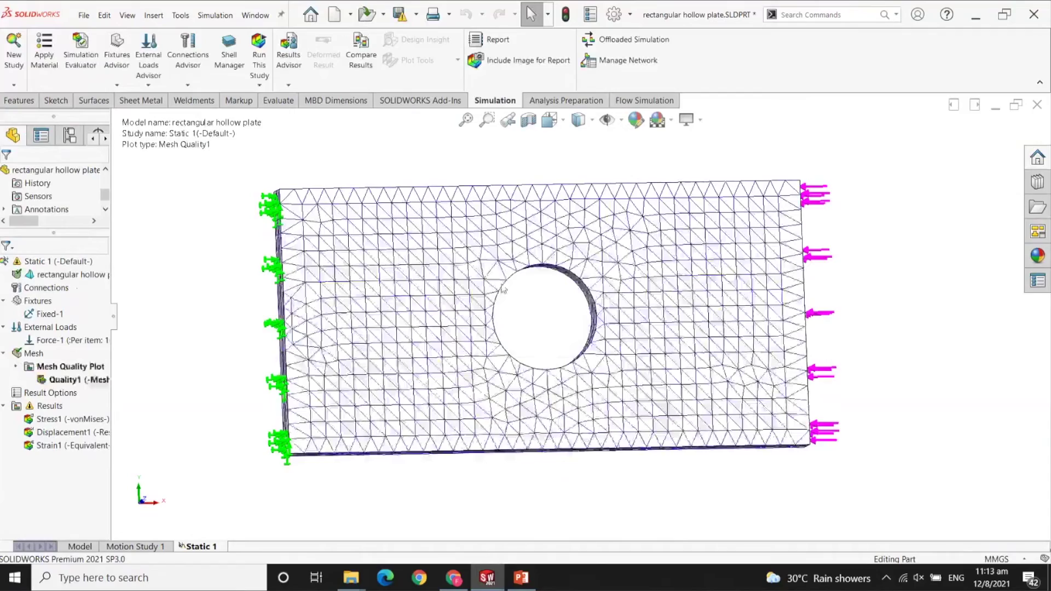
pyautogui.scroll(-5, 503, 289)
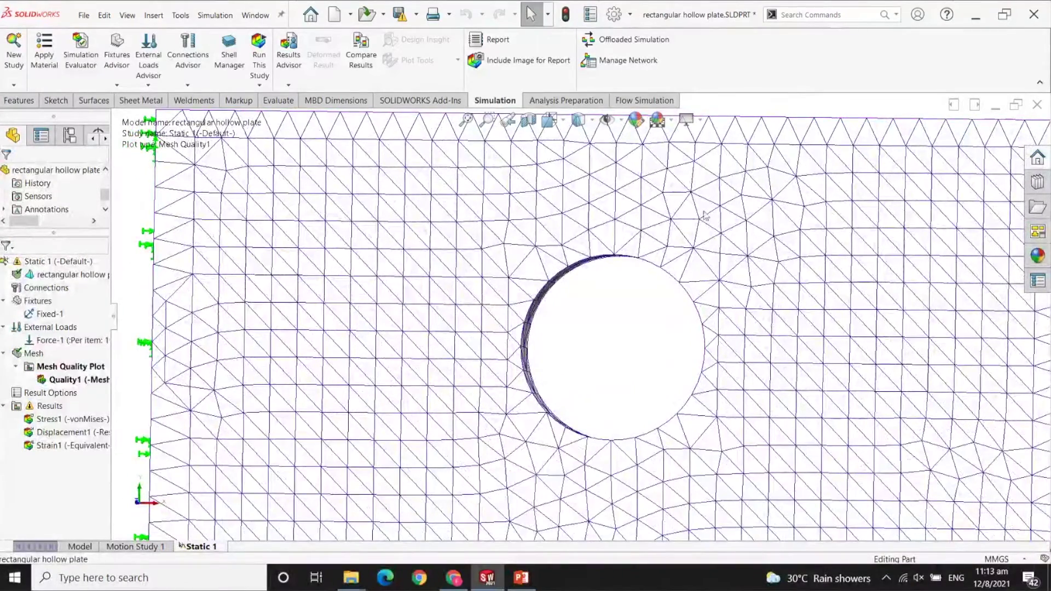
pyautogui.press('f')
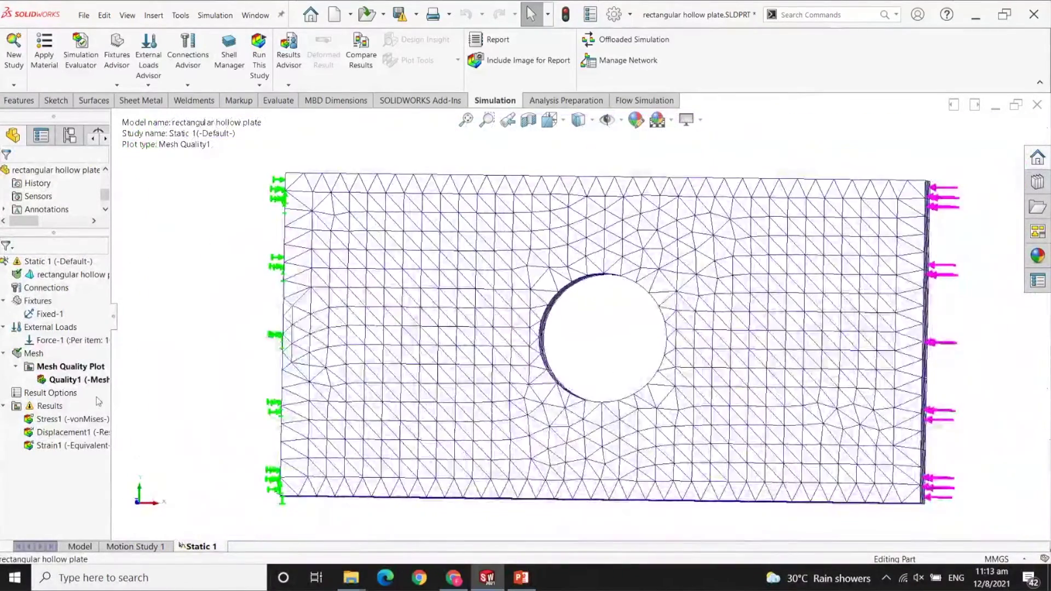
# Reopen the mesh definition for the plate and choose the curvature-based mesh type.
pyautogui.rightClick(33, 354)
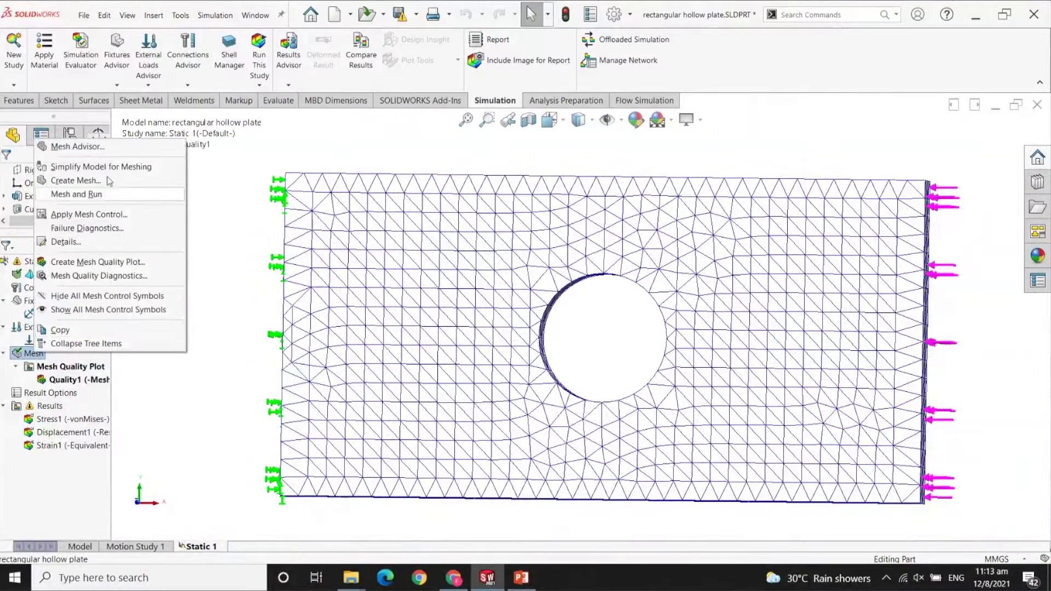
pyautogui.click(76, 181)
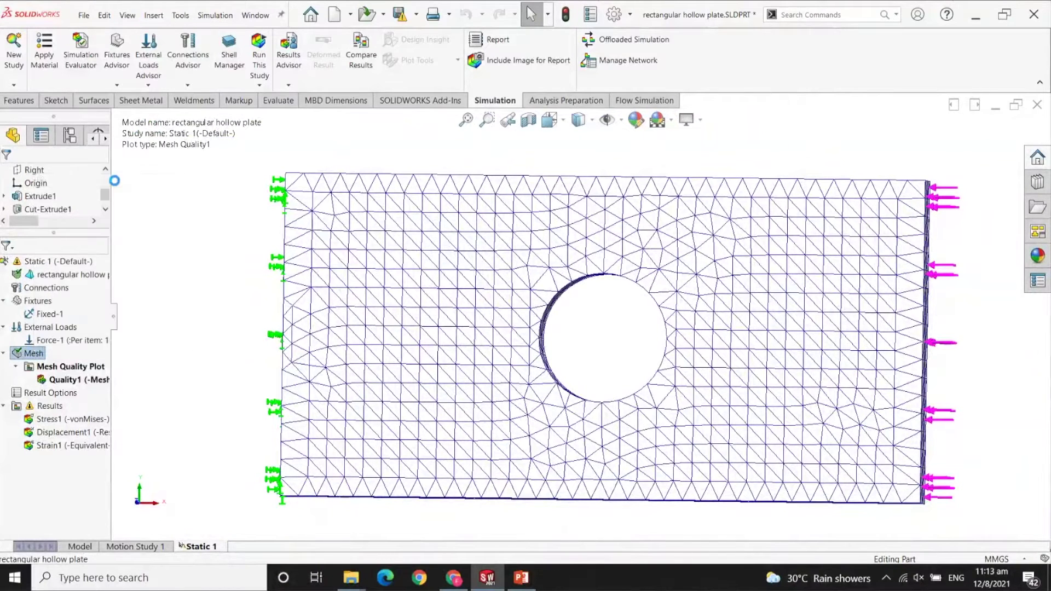
pyautogui.click(25, 372)
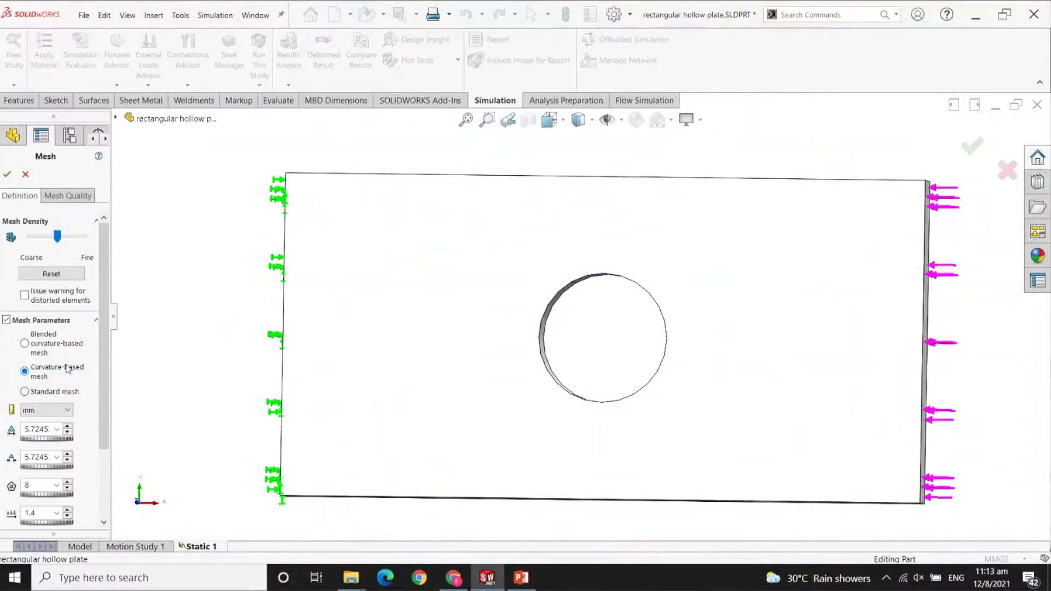
# Try to set the maximum element size to 18 mm and the minimum element size to 10 mm.
pyautogui.click(41, 456)
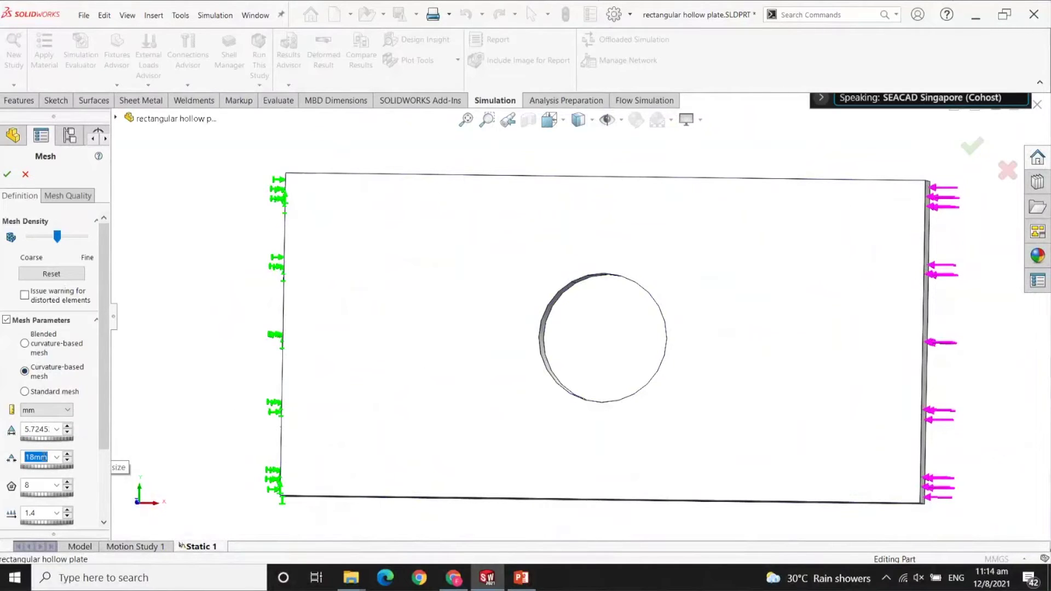
pyautogui.click(33, 459)
pyautogui.moveTo(36, 459); pyautogui.dragTo(28, 461)
pyautogui.write('310')
pyautogui.press('Return')
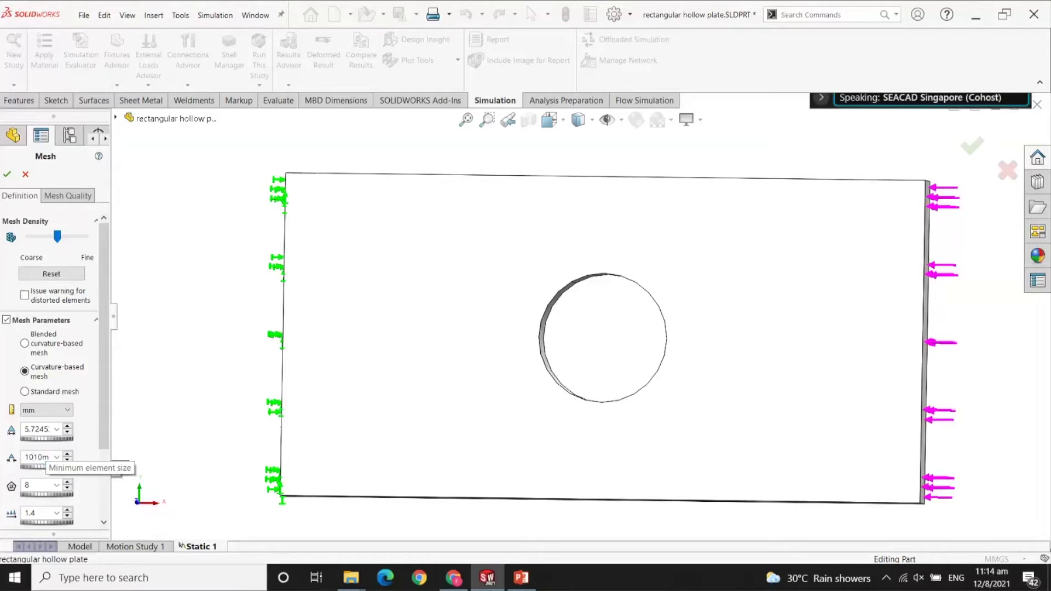
pyautogui.click(52, 430)
pyautogui.write('18mm')
pyautogui.press('Return')
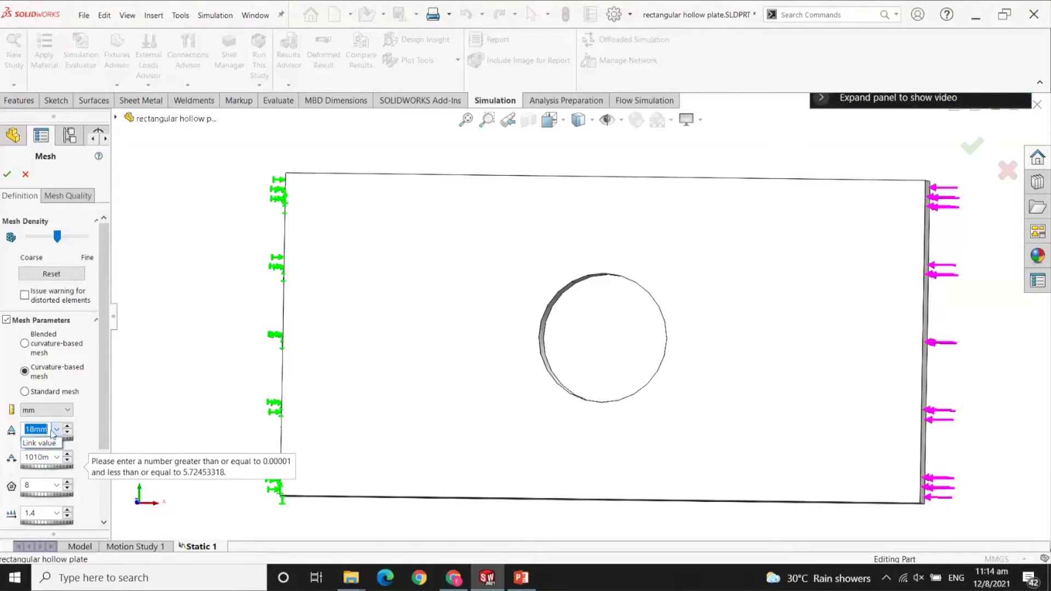
pyautogui.click(48, 458)
pyautogui.moveTo(48, 458); pyautogui.dragTo(17, 457)
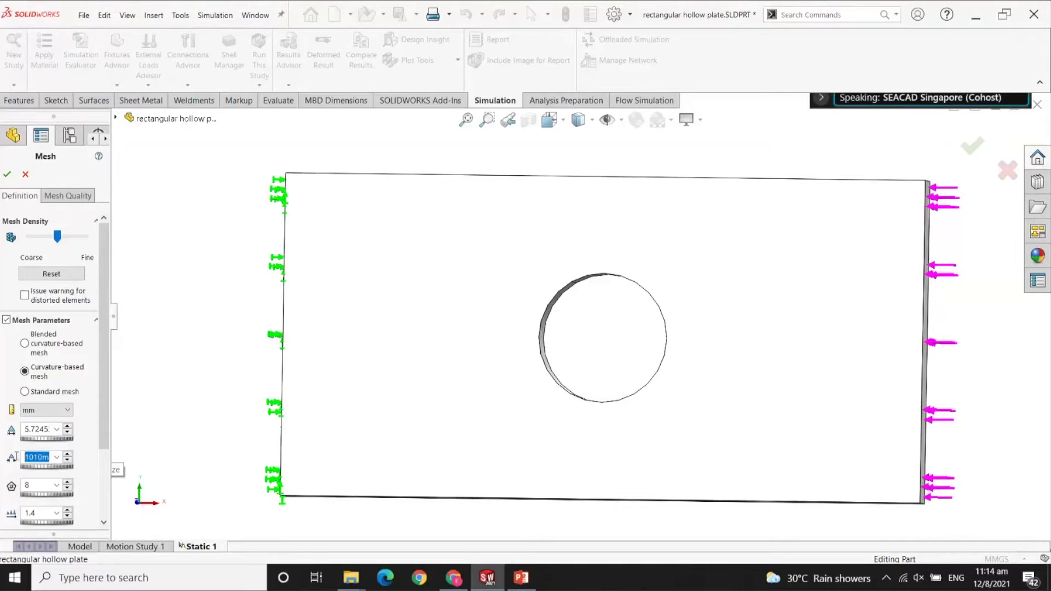
pyautogui.write('10')
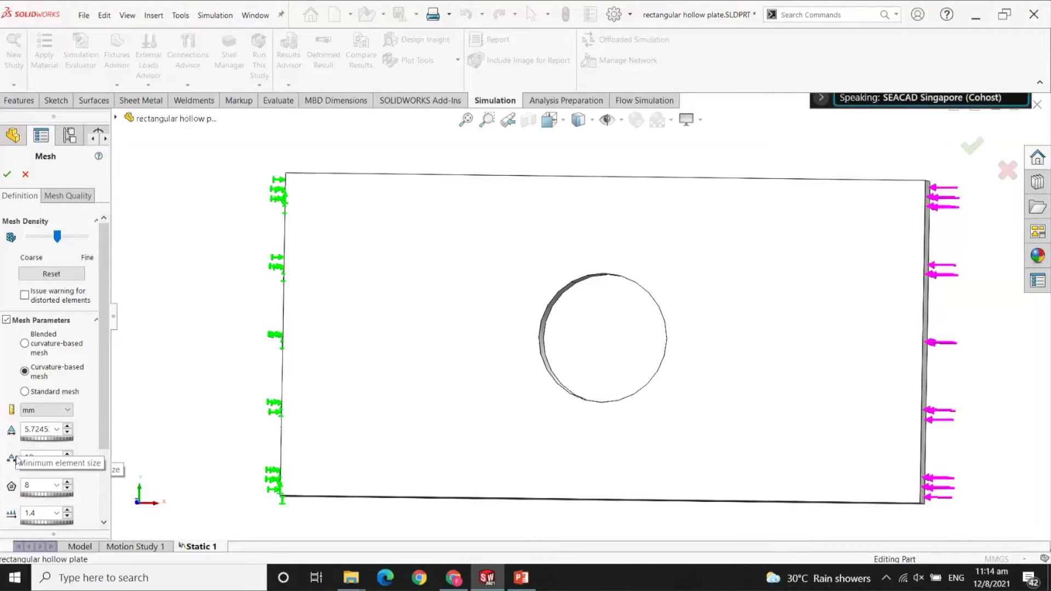
pyautogui.press('Return')
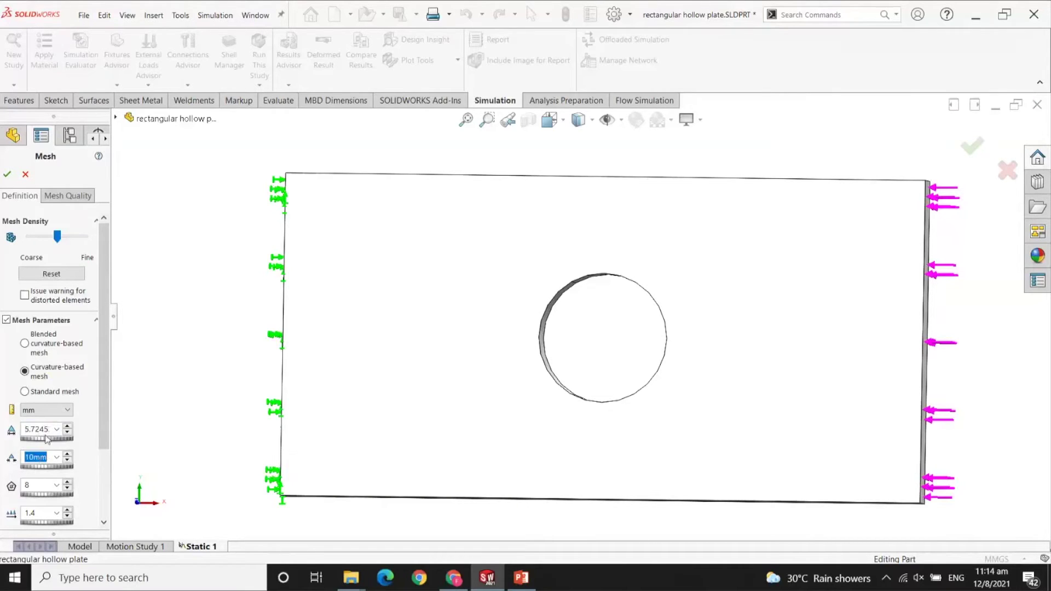
# Set the maximum element size of the curvature-based mesh to 18 mm.
pyautogui.hotkey('shift', 'Tab')
pyautogui.doubleClick(39, 459)
pyautogui.doubleClick(45, 428)
pyautogui.write('18mm')
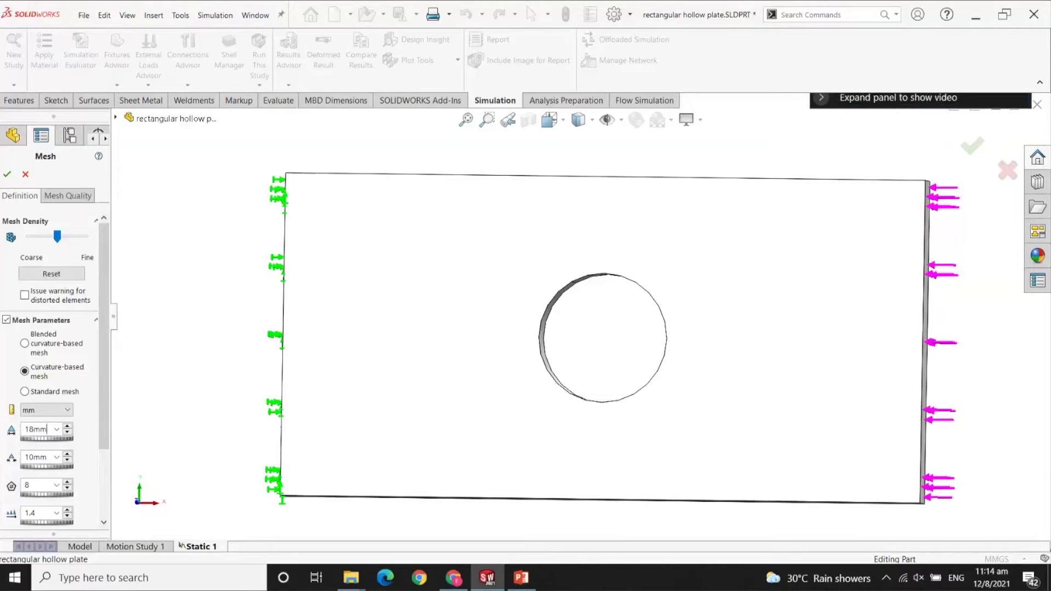
# Set the minimum element size to 8 mm and generate the curvature-based mesh.
pyautogui.click(45, 459)
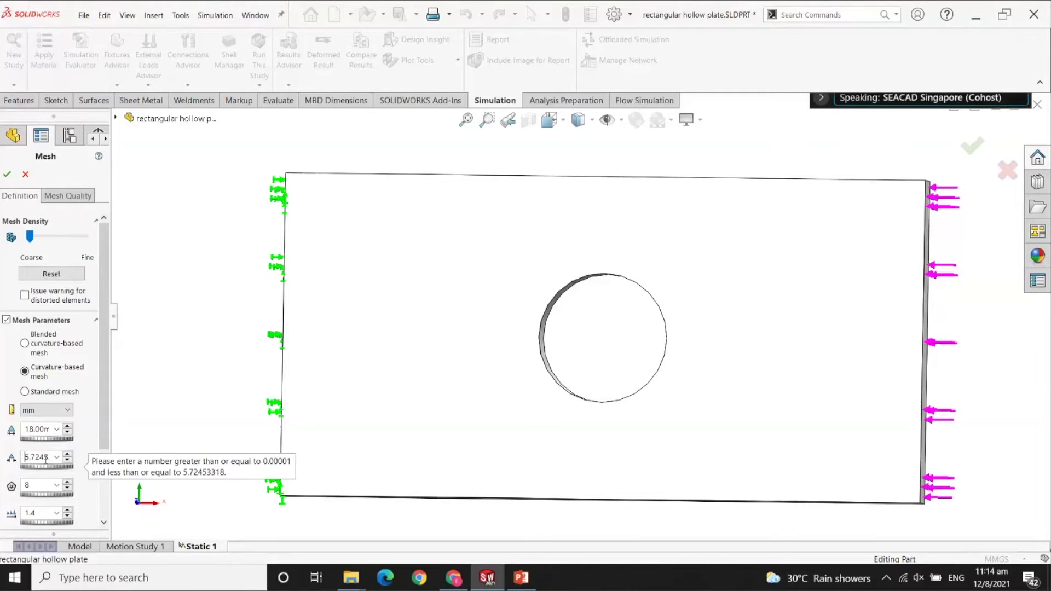
pyautogui.doubleClick(39, 485)
pyautogui.moveTo(105, 420)
pyautogui.mouseDown()
pyautogui.moveTo(92, 512)
pyautogui.moveTo(102, 406)
pyautogui.mouseUp()
pyautogui.click(56, 459)
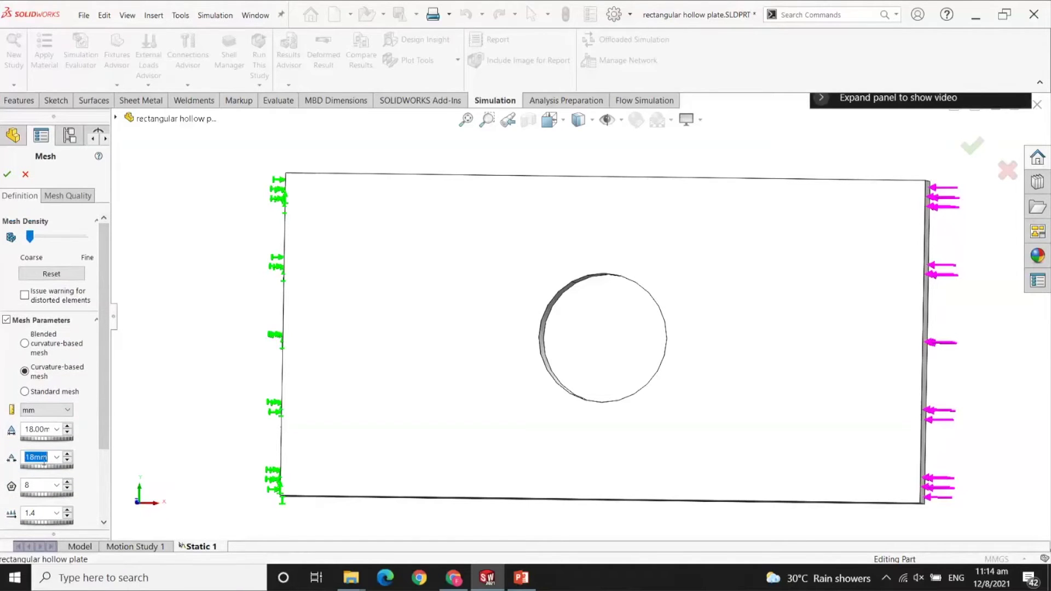
pyautogui.write('8')
pyautogui.press('Return')
pyautogui.click(6, 173)
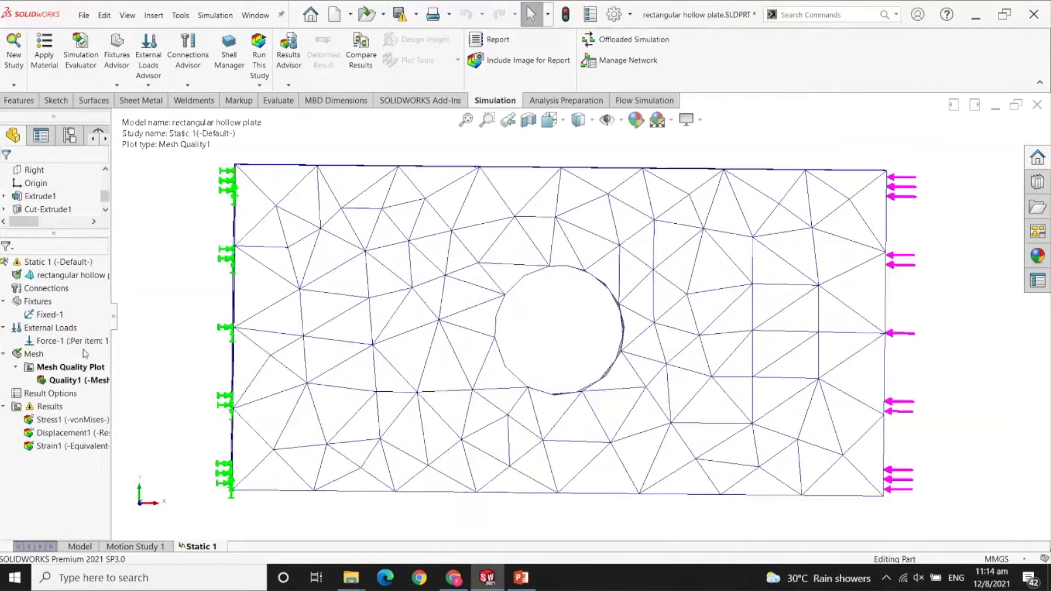
# Remesh the plate using the curvature-based type with a 5 mm maximum and 2 mm minimum element size.
pyautogui.rightClick(40, 353)
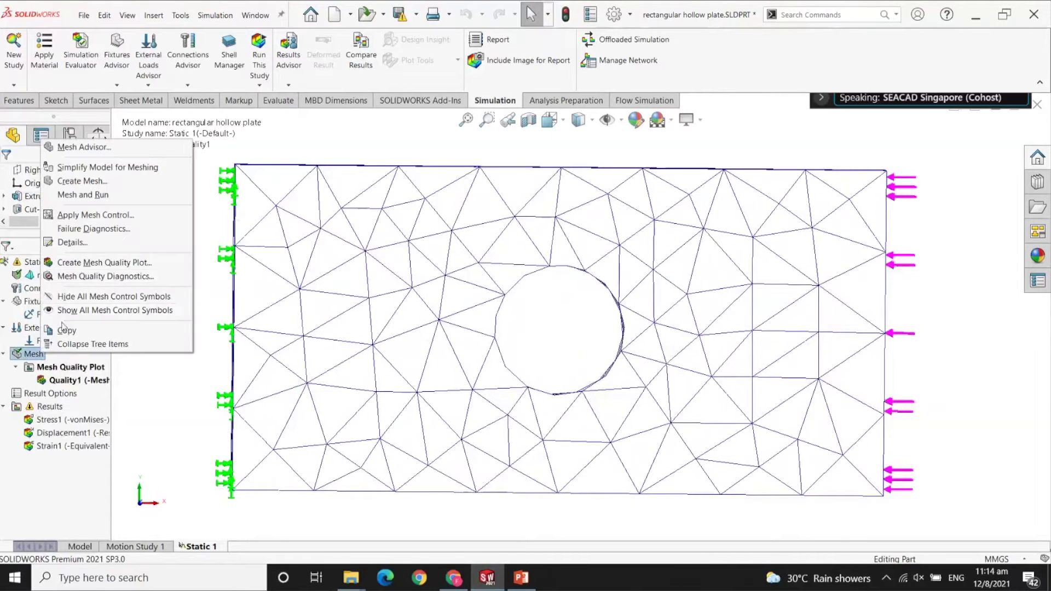
pyautogui.click(85, 183)
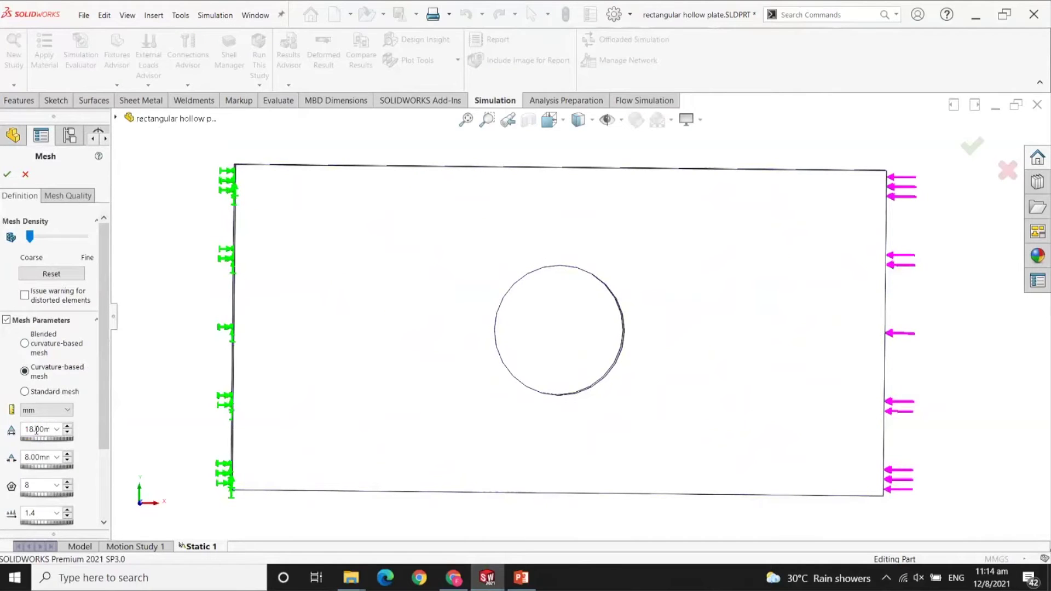
pyautogui.moveTo(26, 430); pyautogui.dragTo(55, 429)
pyautogui.write('5')
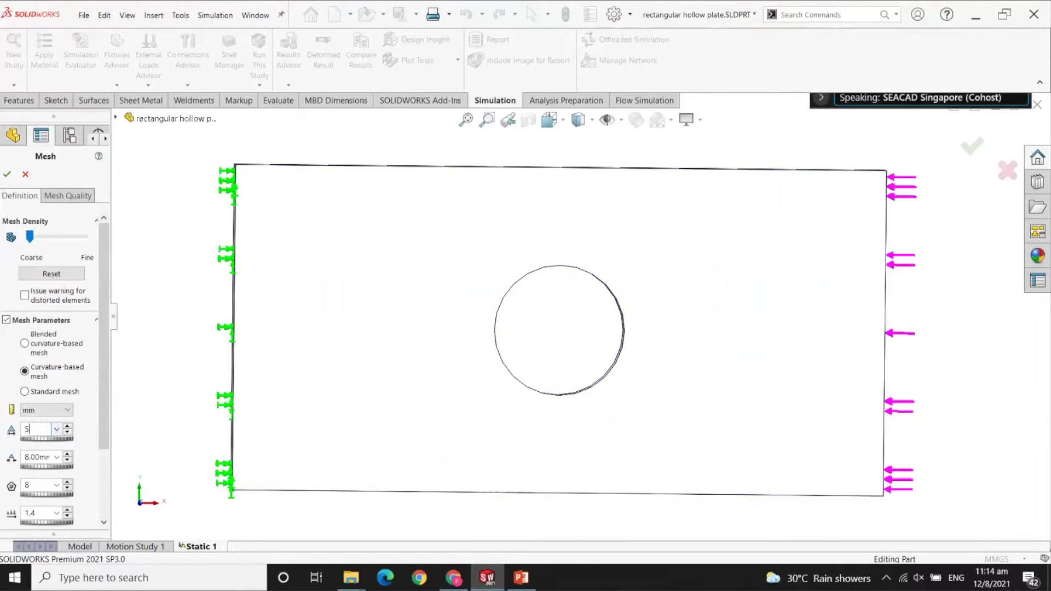
pyautogui.click(40, 459)
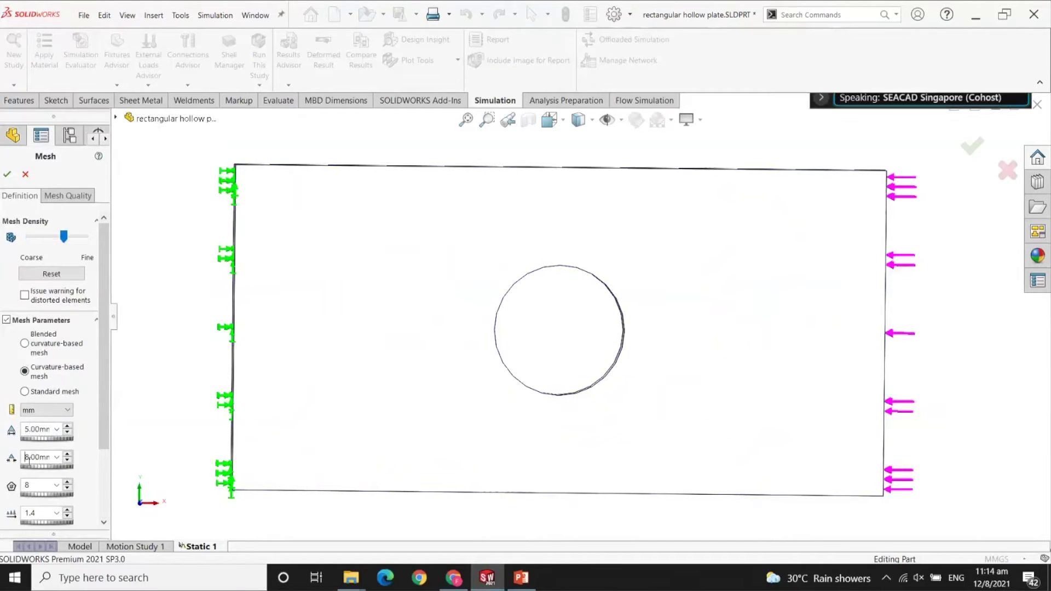
pyautogui.moveTo(27, 460); pyautogui.dragTo(56, 459)
pyautogui.write('2mm')
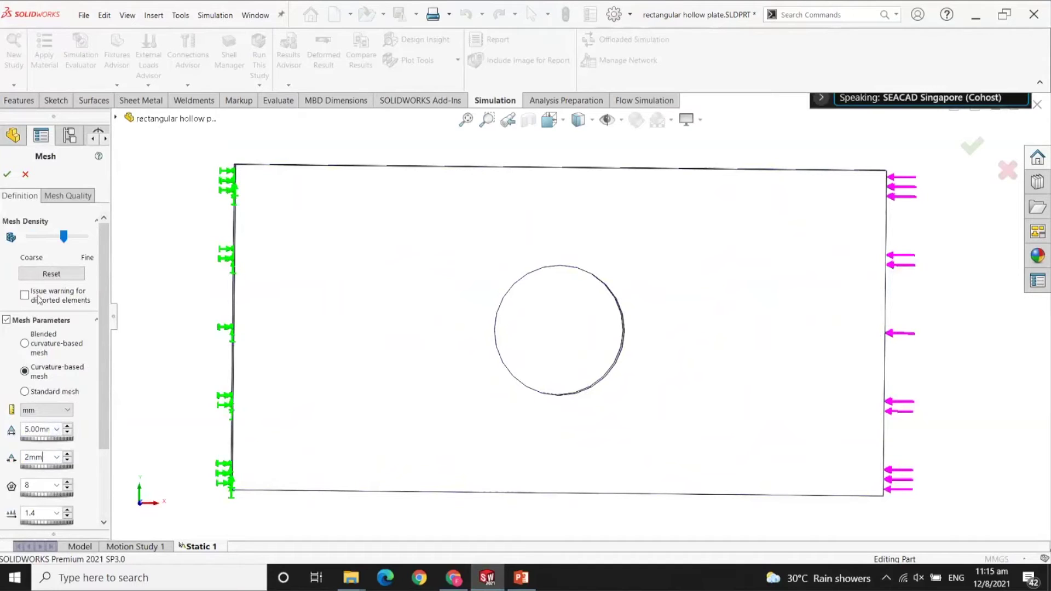
pyautogui.click(7, 176)
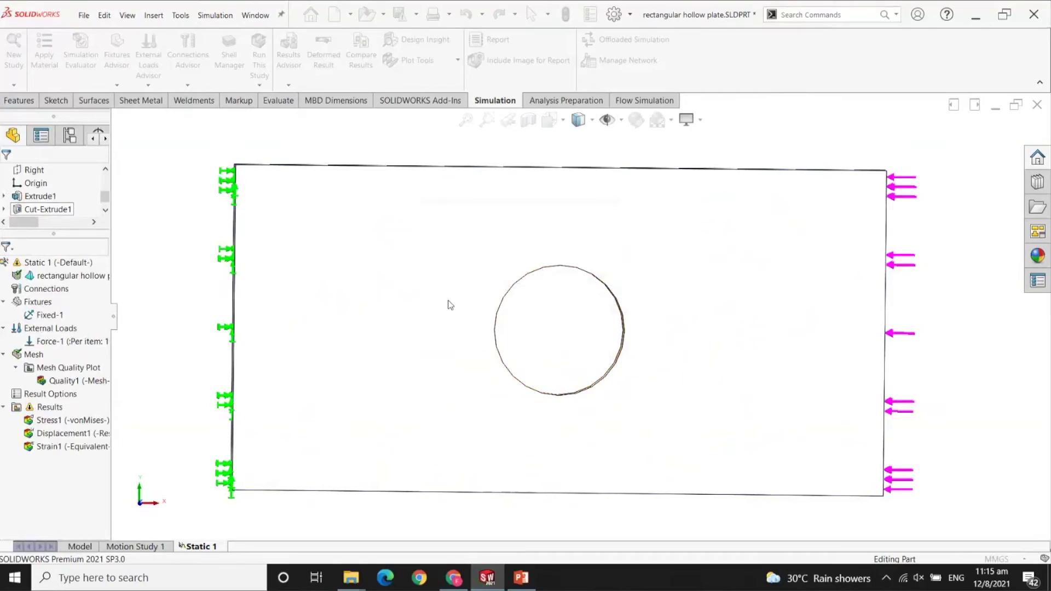
# Examine the refined mesh around the circular hole and through the plate's thickness, and in front view.
pyautogui.moveTo(492, 352); pyautogui.dragTo(521, 364, button='middle')
pyautogui.scroll(1, 578, 320)
pyautogui.scroll(-2, 578, 320)
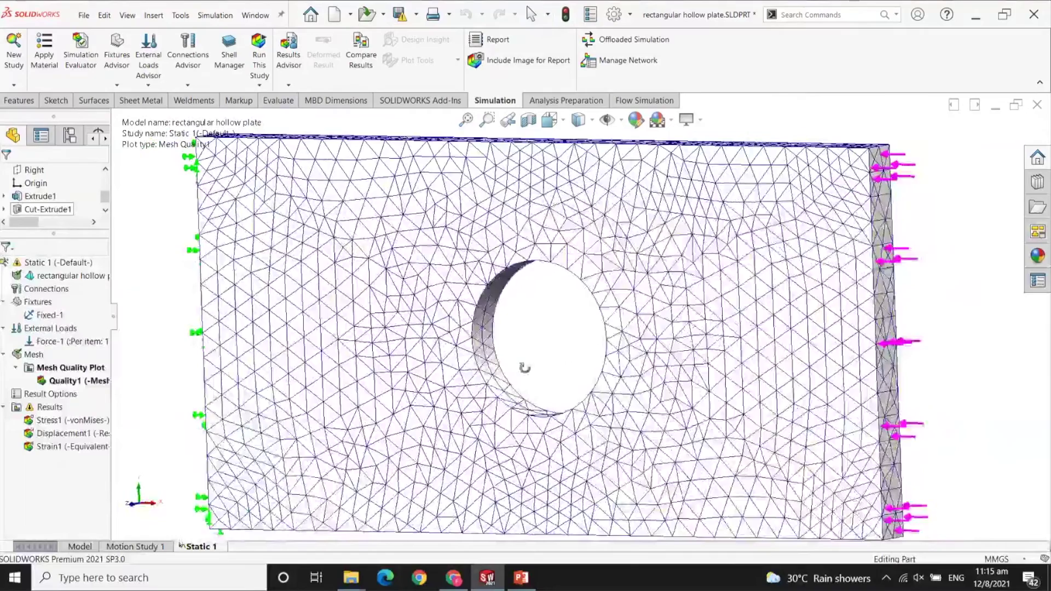
pyautogui.scroll(-4, 476, 267)
pyautogui.click(448, 232)
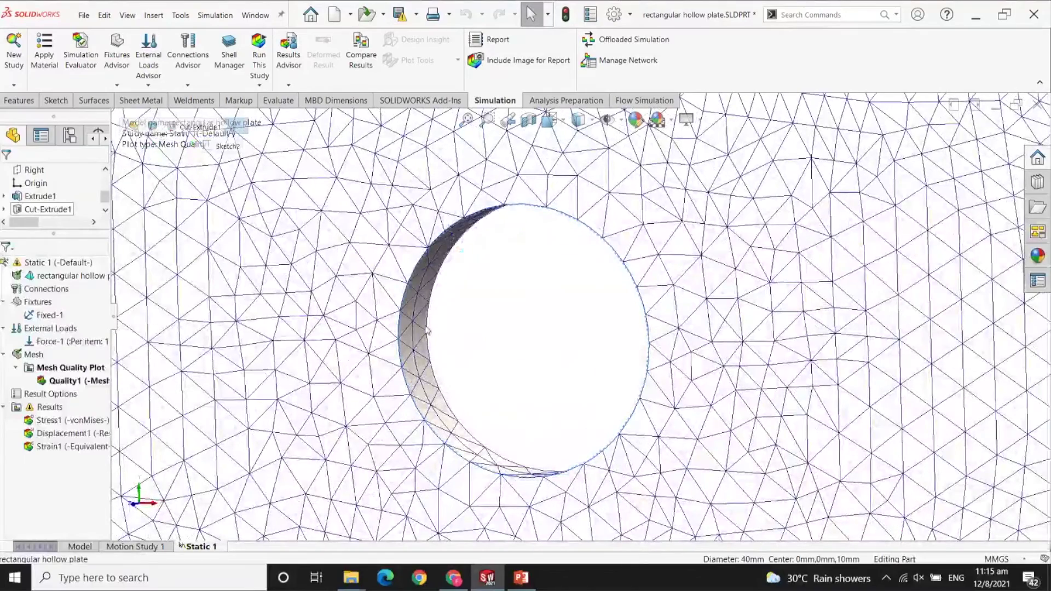
pyautogui.scroll(1, 454, 319)
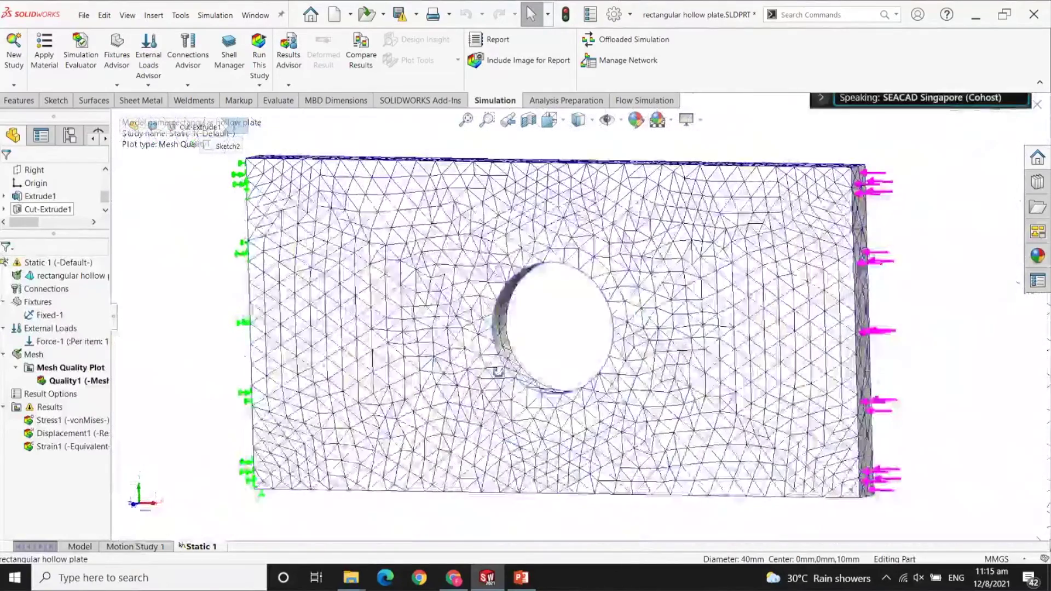
pyautogui.press('f')
pyautogui.hotkey('ctrl', '1')
pyautogui.scroll(-1, 633, 294)
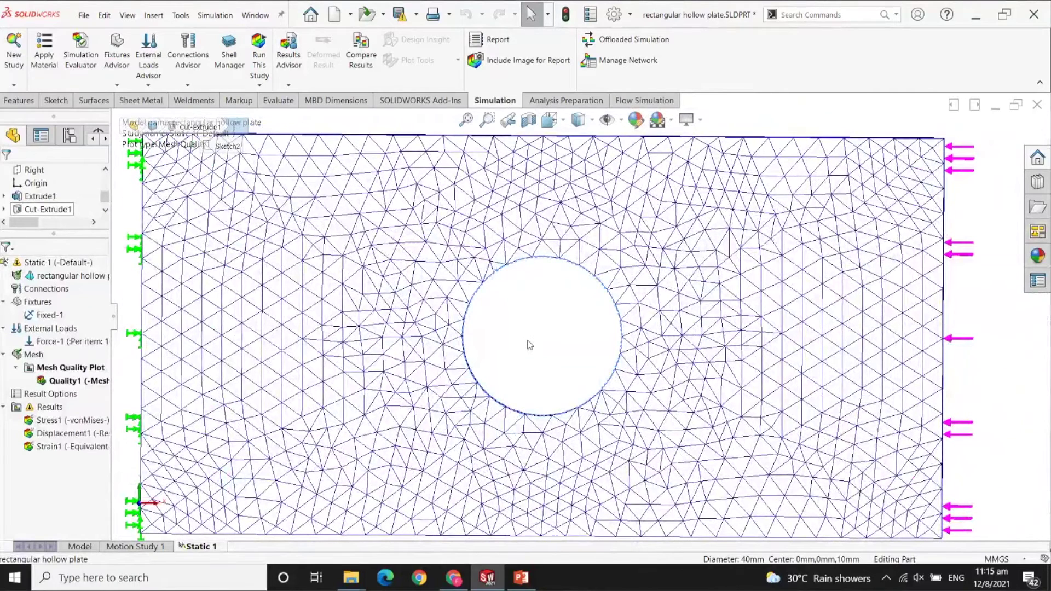
# Try the blended curvature-based mesh type in the plate's mesh definition and discard the change.
pyautogui.rightClick(32, 354)
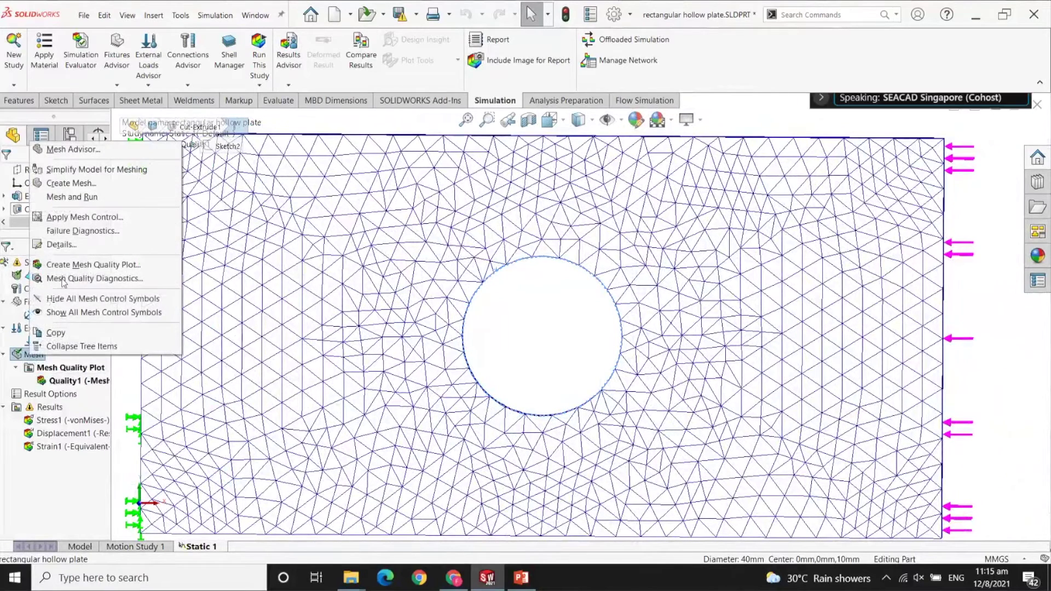
pyautogui.click(71, 183)
pyautogui.click(24, 344)
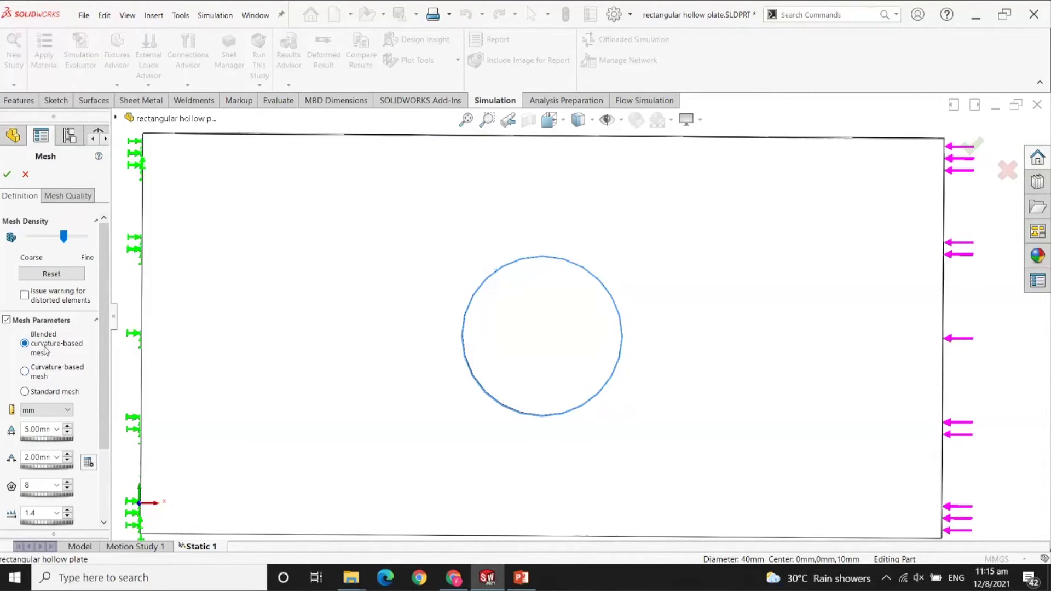
pyautogui.click(23, 176)
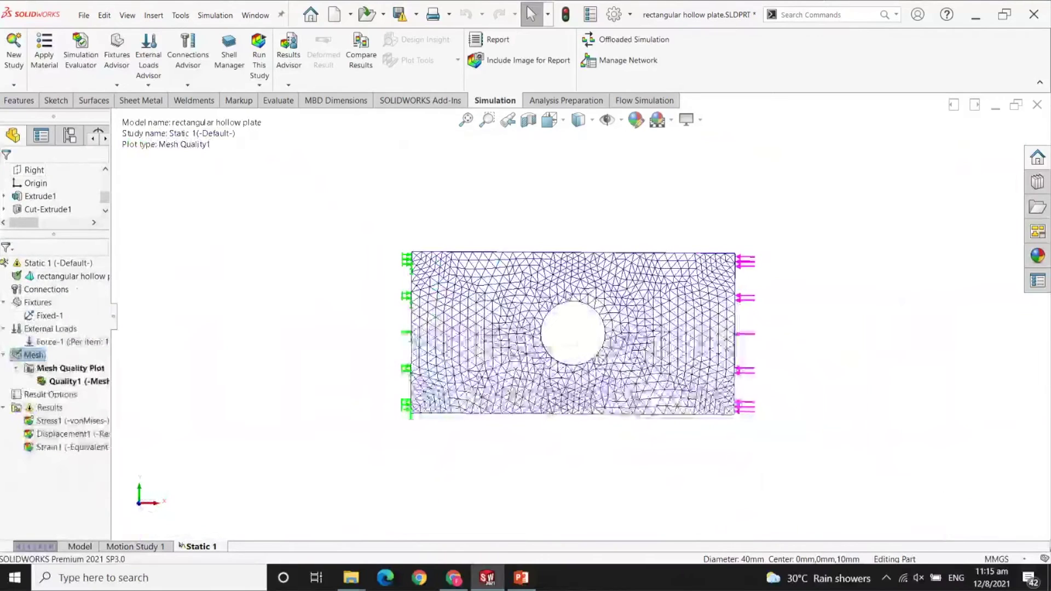
# Switch to the PowerPoint presentation showing the slide on types of mesh parameters.
pyautogui.click(522, 577)
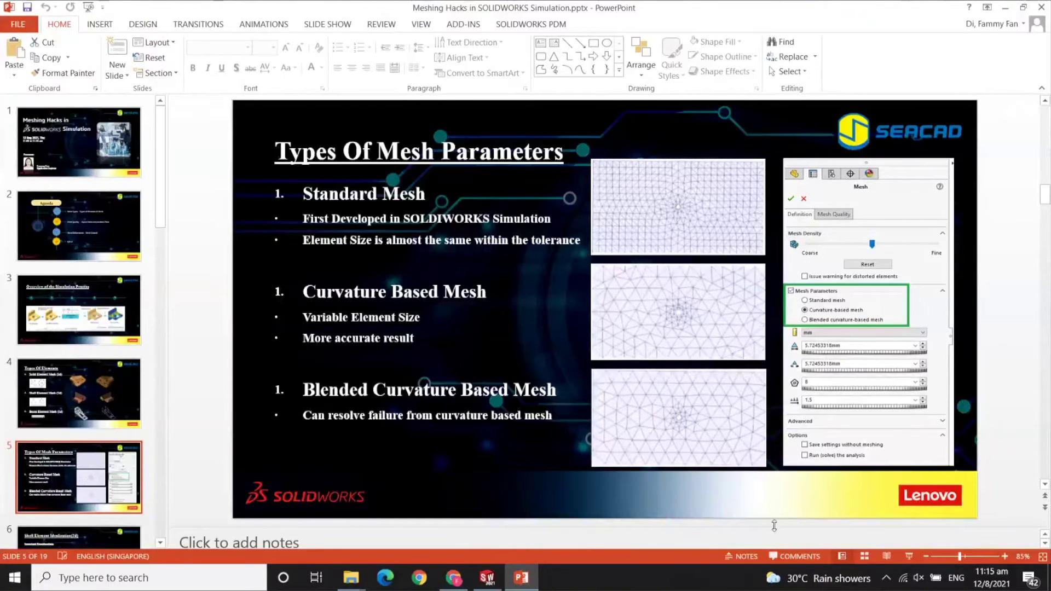
# Present the slide on types of mesh parameters full screen, advance to the Shell Element Idealization(2d) slide and leave the slide show.
pyautogui.click(907, 557)
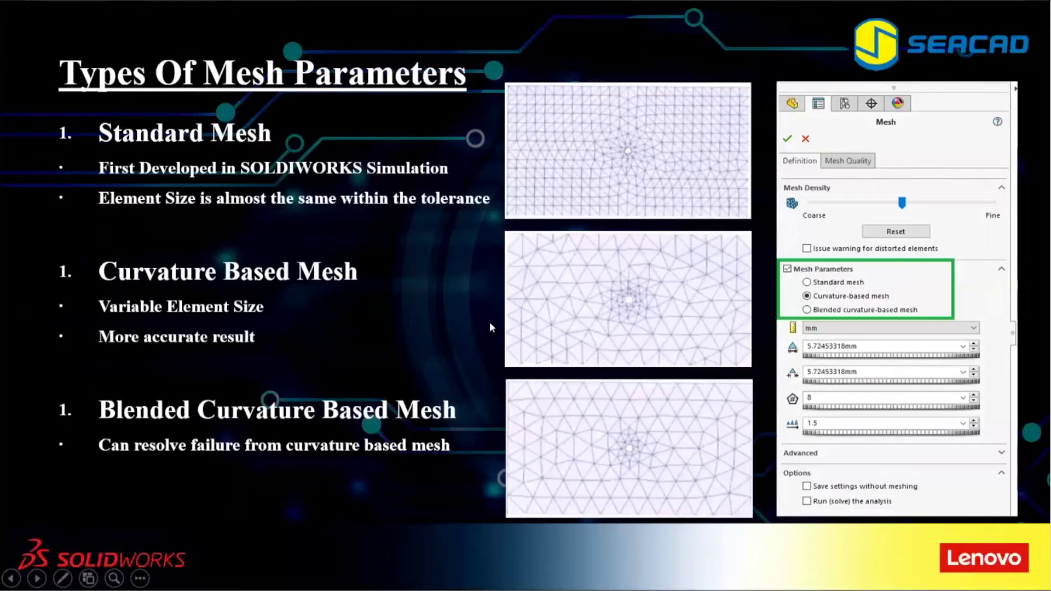
pyautogui.press('Right')
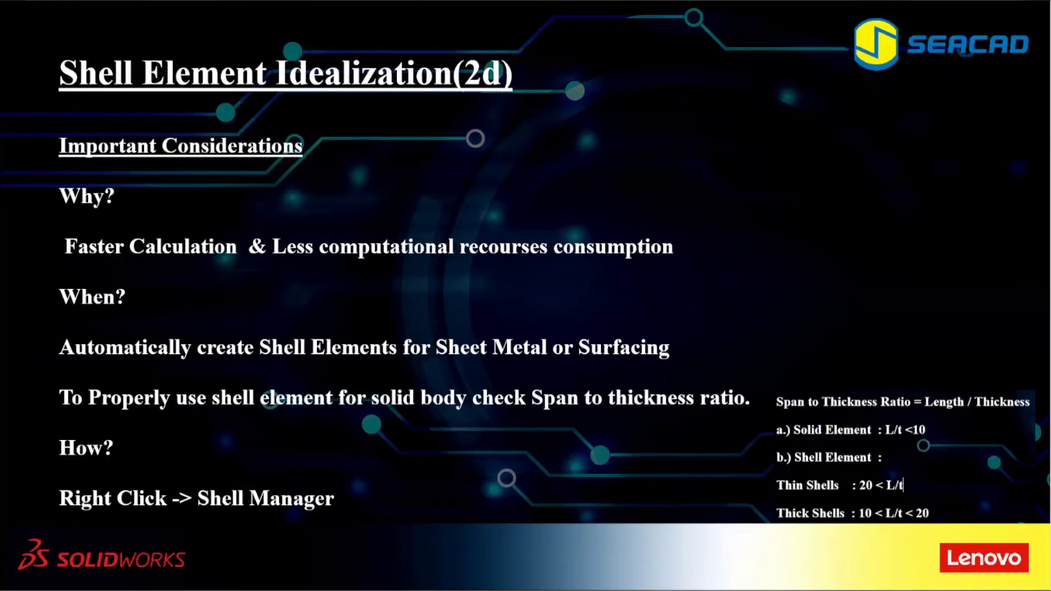
pyautogui.press('Escape')
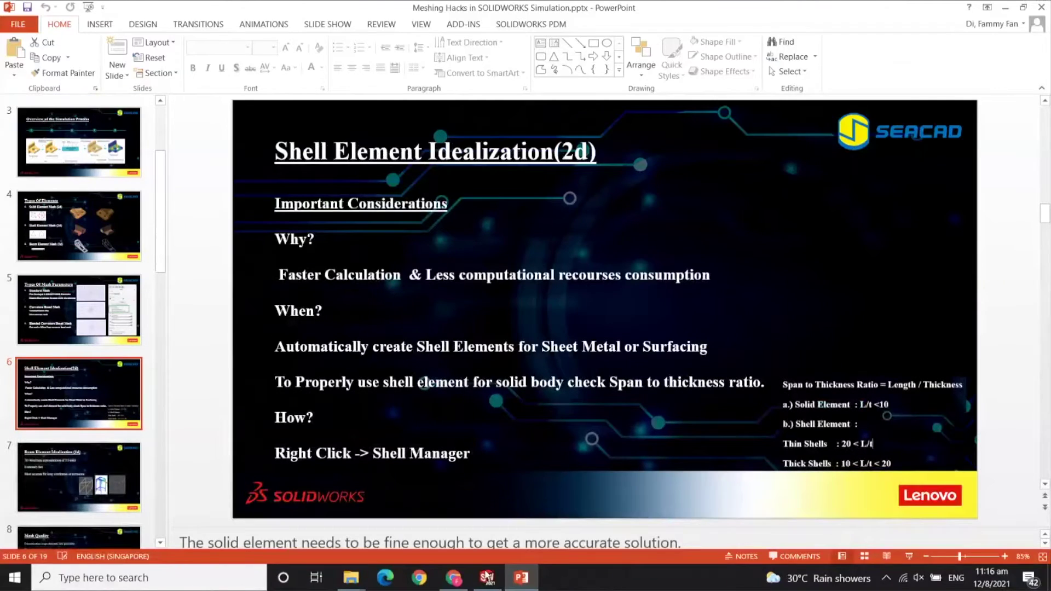
# Switch to SOLIDWORKS and examine the meshed plate around its hole and along the loaded edge.
pyautogui.click(487, 577)
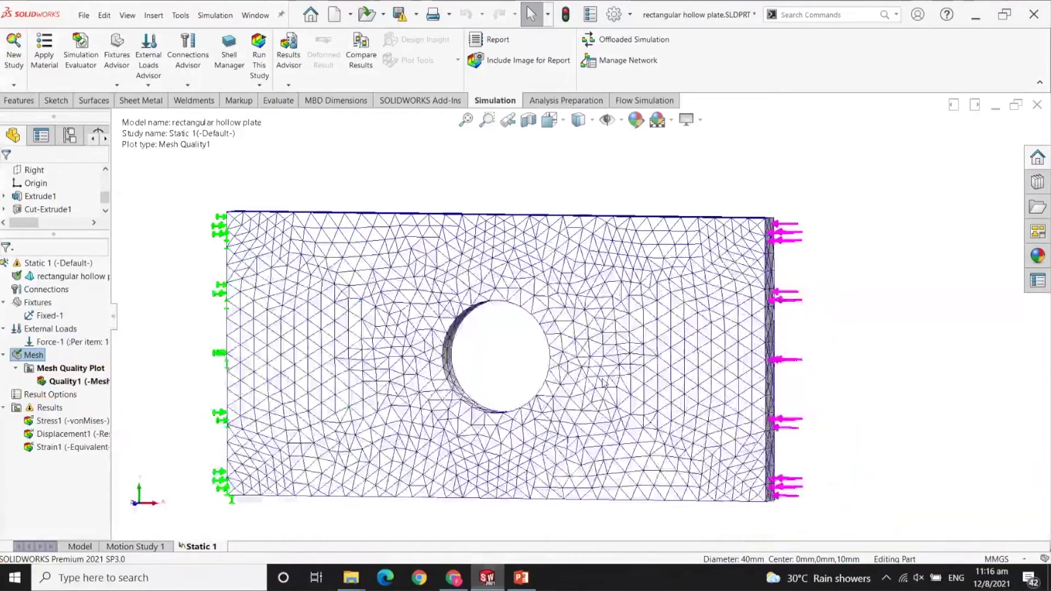
pyautogui.moveTo(604, 382); pyautogui.dragTo(542, 332, button='middle')
pyautogui.scroll(-2, 548, 362)
pyautogui.moveTo(542, 332); pyautogui.dragTo(542, 331)
pyautogui.moveTo(542, 331); pyautogui.dragTo(536, 327, button='middle')
pyautogui.scroll(-1, 523, 317)
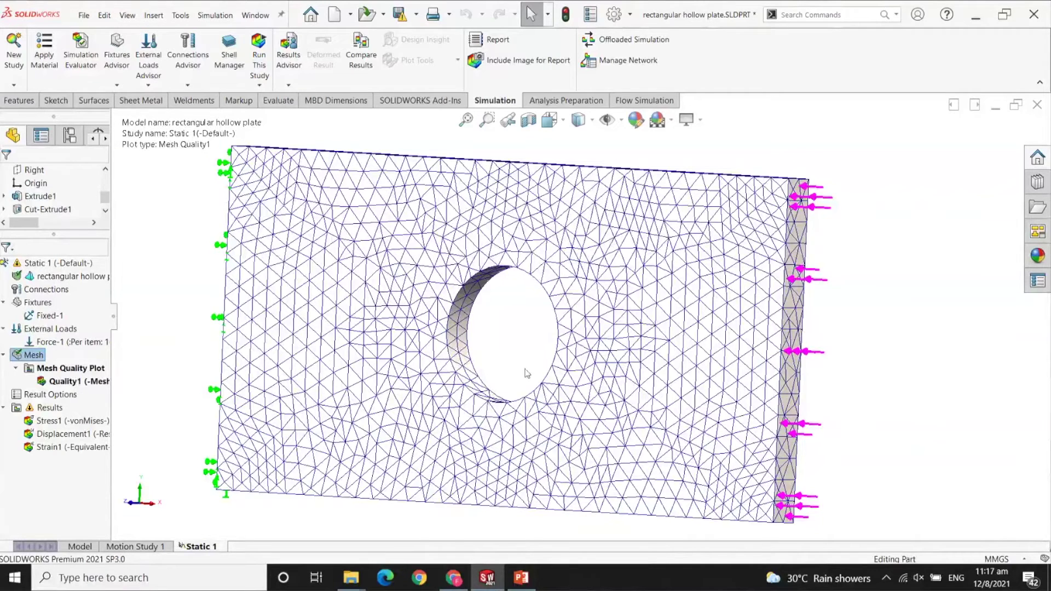
# Switch back to PowerPoint and present the Shell Element Idealization(2d) slide full screen.
pyautogui.click(522, 577)
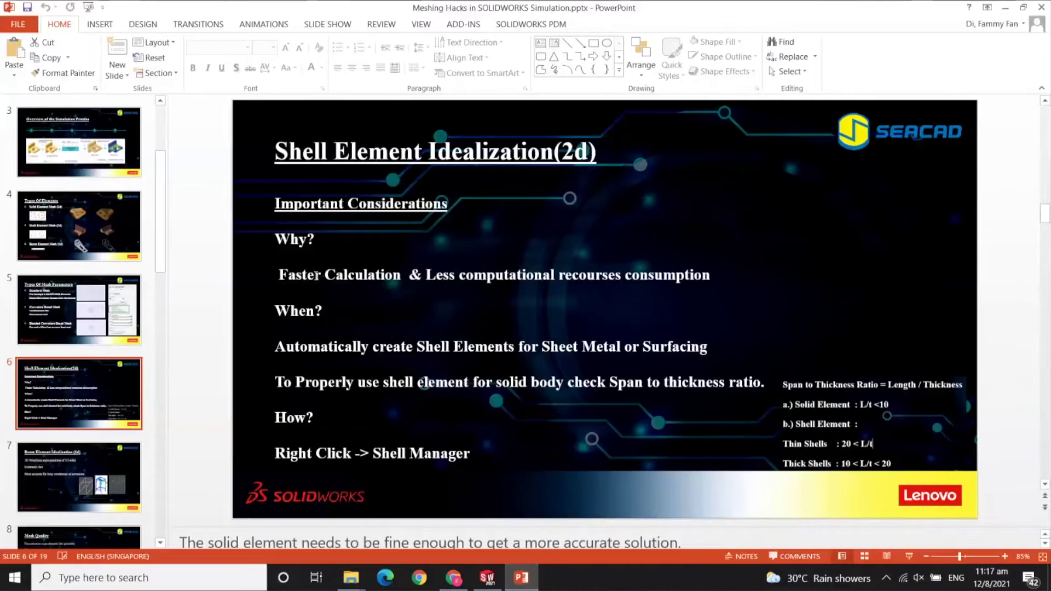
pyautogui.click(394, 269)
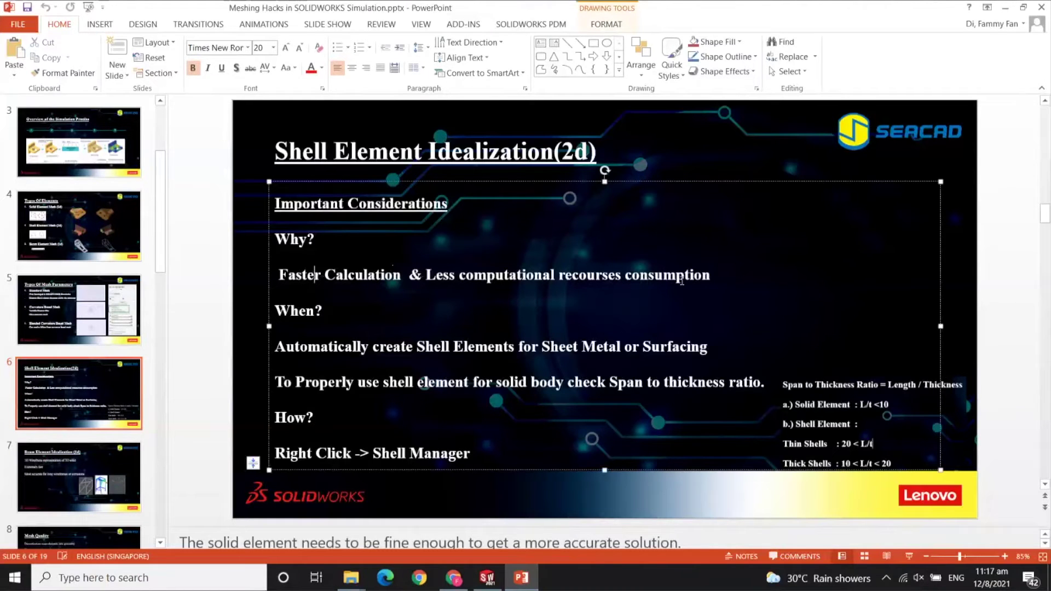
pyautogui.click(908, 556)
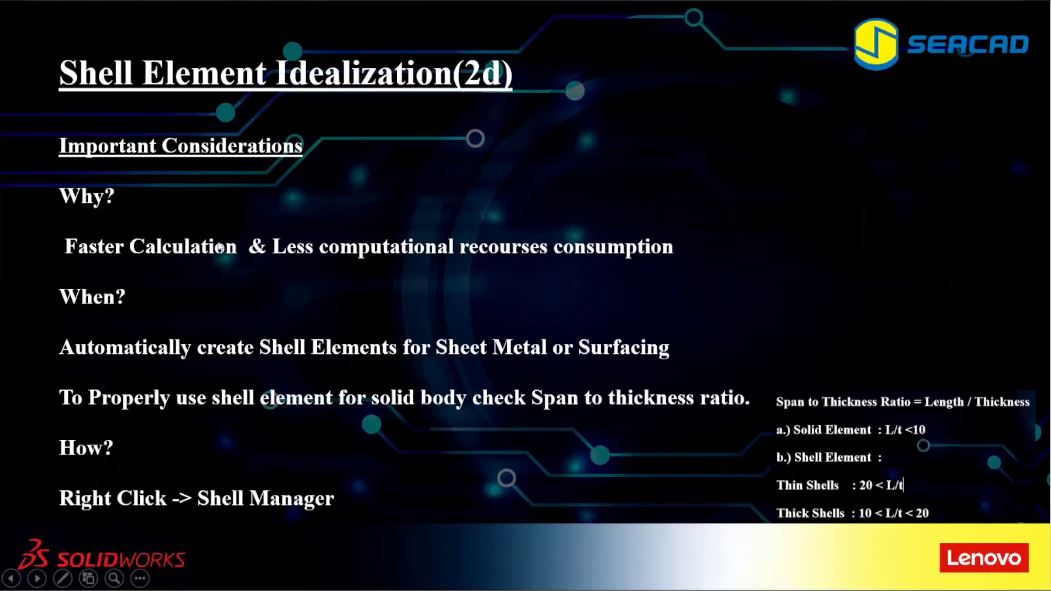
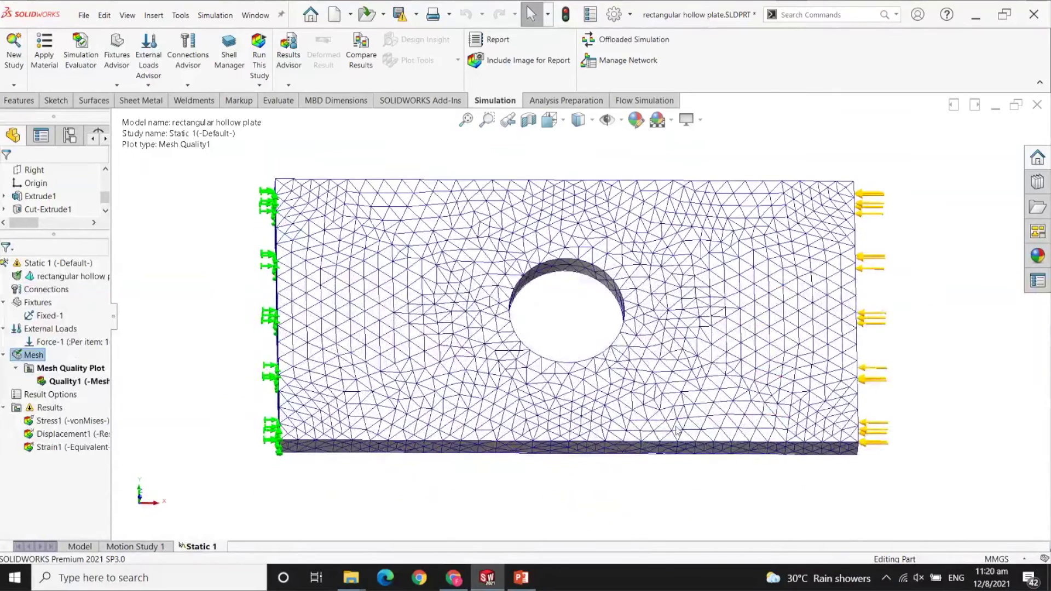
# Create a new part document from the Part template.
pyautogui.scroll(-1, 677, 430)
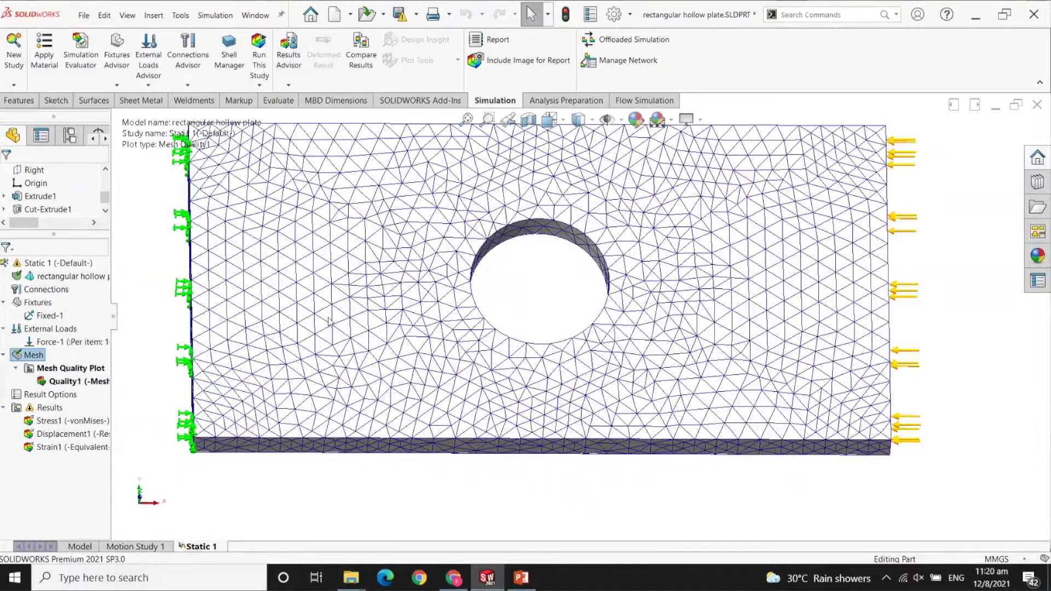
pyautogui.click(336, 14)
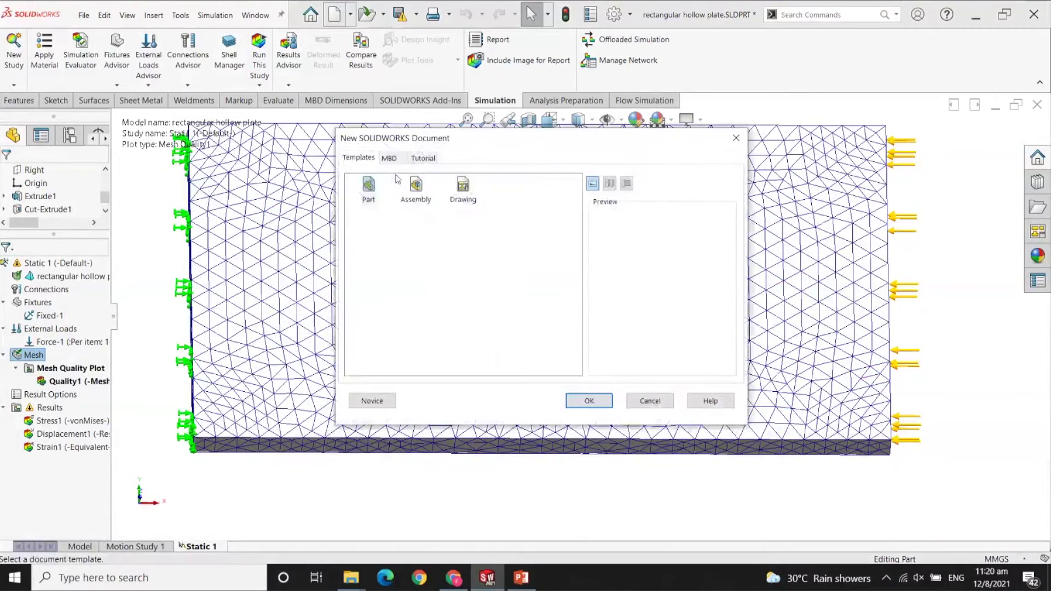
pyautogui.click(589, 401)
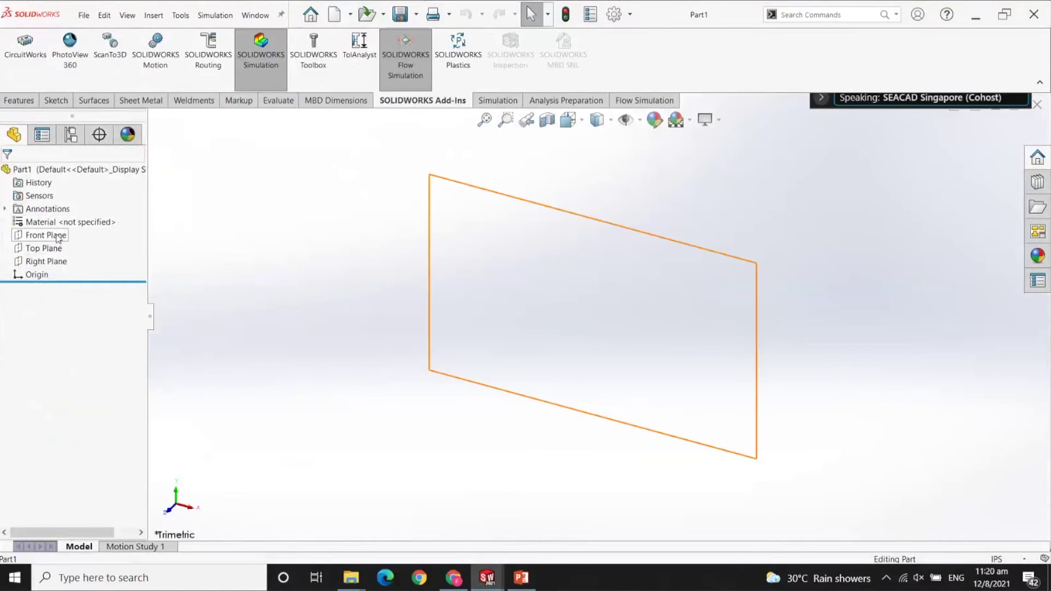
# Sketch a corner rectangle about 6.24 by 3.3 in on the Front Plane, starting at the origin.
pyautogui.click(46, 234)
pyautogui.rightClick(46, 235)
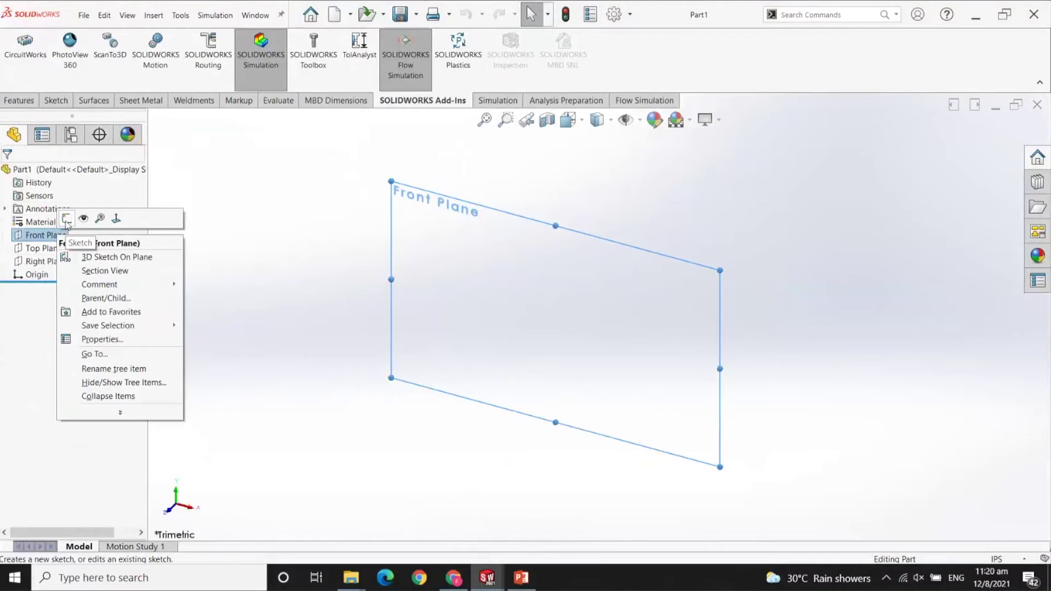
pyautogui.click(77, 214)
pyautogui.click(83, 59)
pyautogui.click(556, 325)
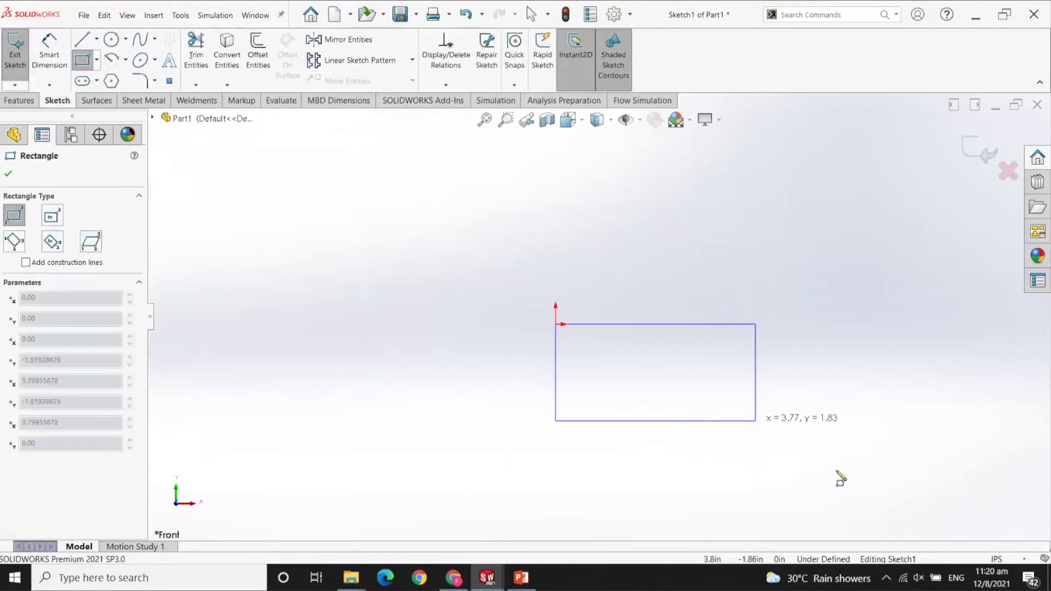
pyautogui.click(887, 498)
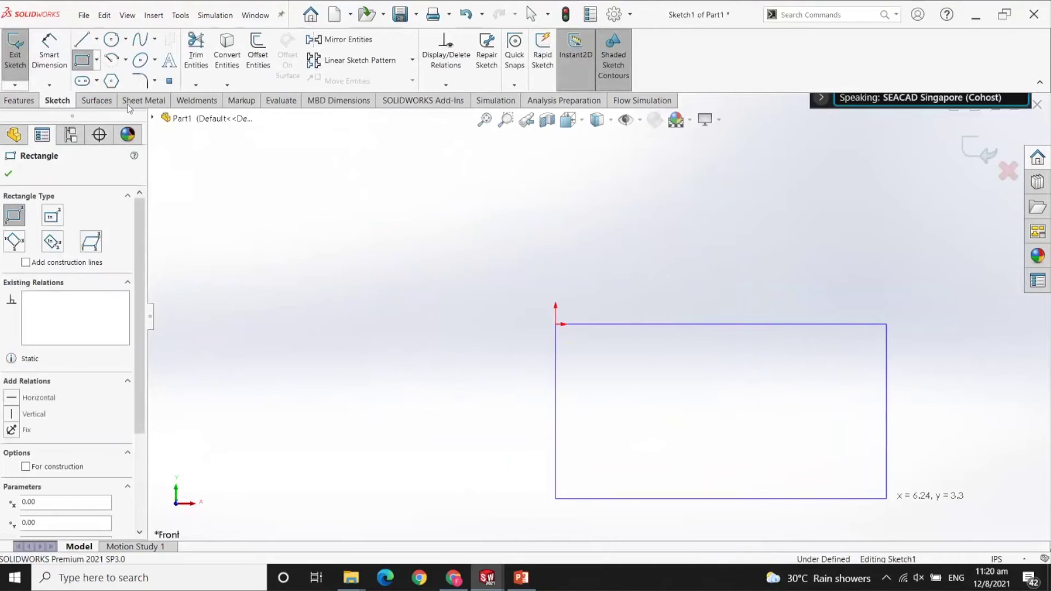
# Extrude the rectangle as a blind boss 0.10 in thick.
pyautogui.click(144, 101)
pyautogui.click(19, 100)
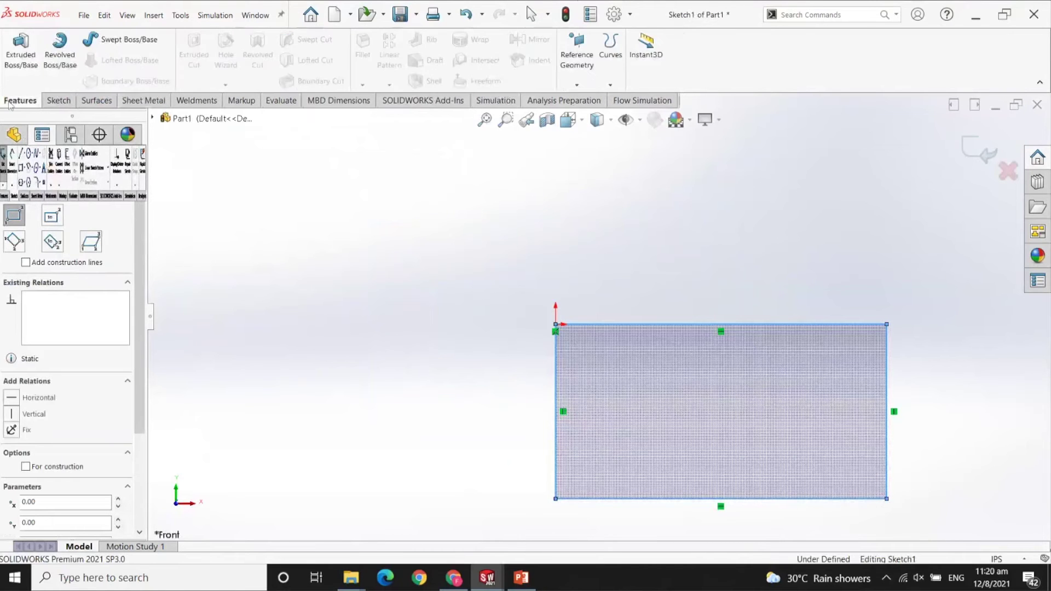
pyautogui.click(18, 52)
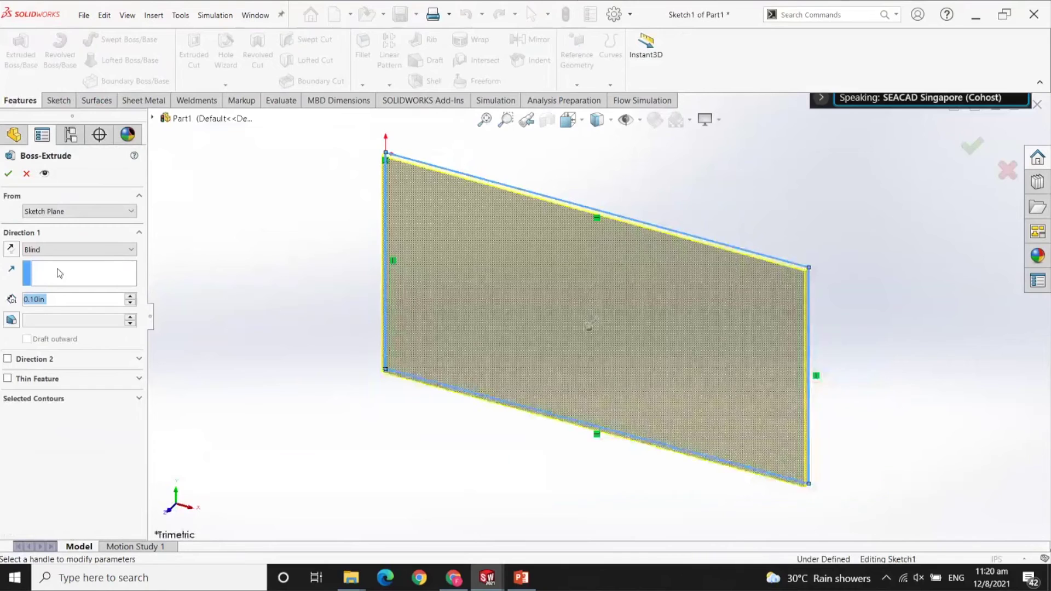
pyautogui.click(9, 173)
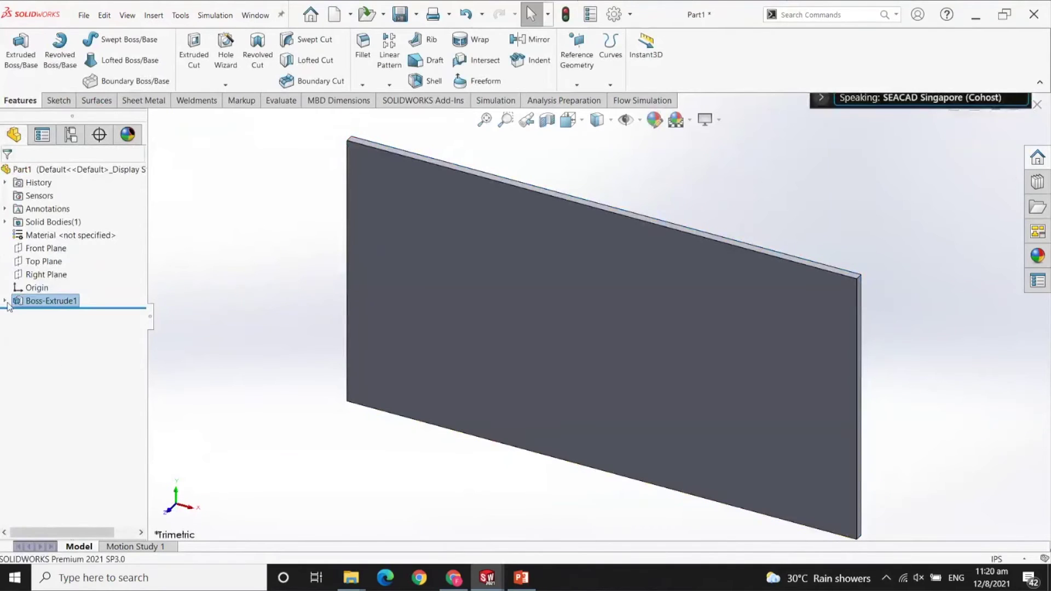
# Edit the sketch of the extruded plate and dimension the rectangle's upper edge to 12 in.
pyautogui.click(5, 301)
pyautogui.click(55, 314)
pyautogui.click(56, 281)
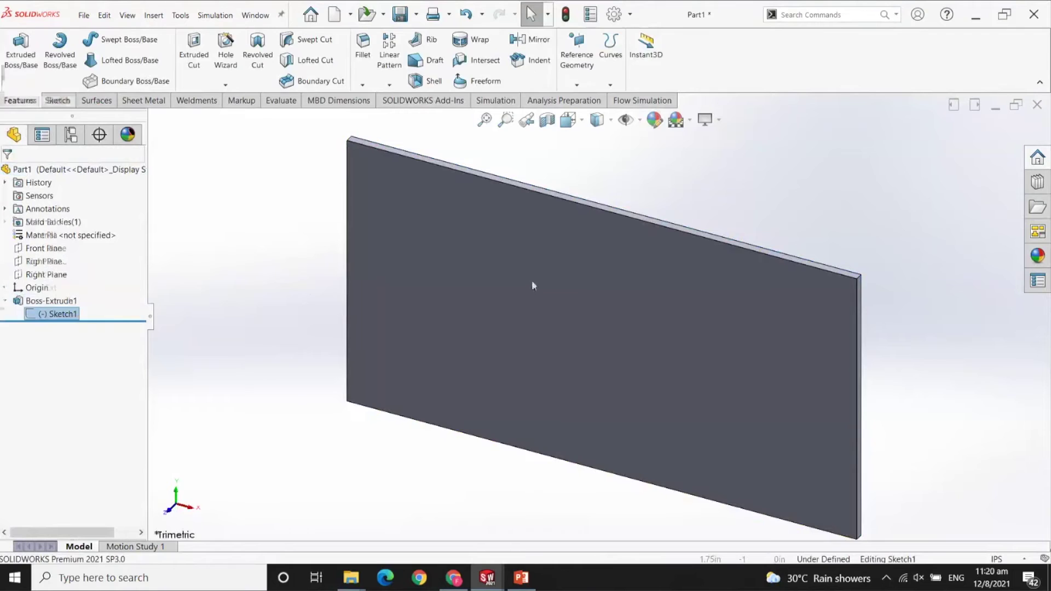
pyautogui.moveTo(590, 274)
pyautogui.mouseDown(button='middle')
pyautogui.moveTo(364, 267)
pyautogui.moveTo(335, 249)
pyautogui.mouseUp(button='middle')
pyautogui.click(37, 65)
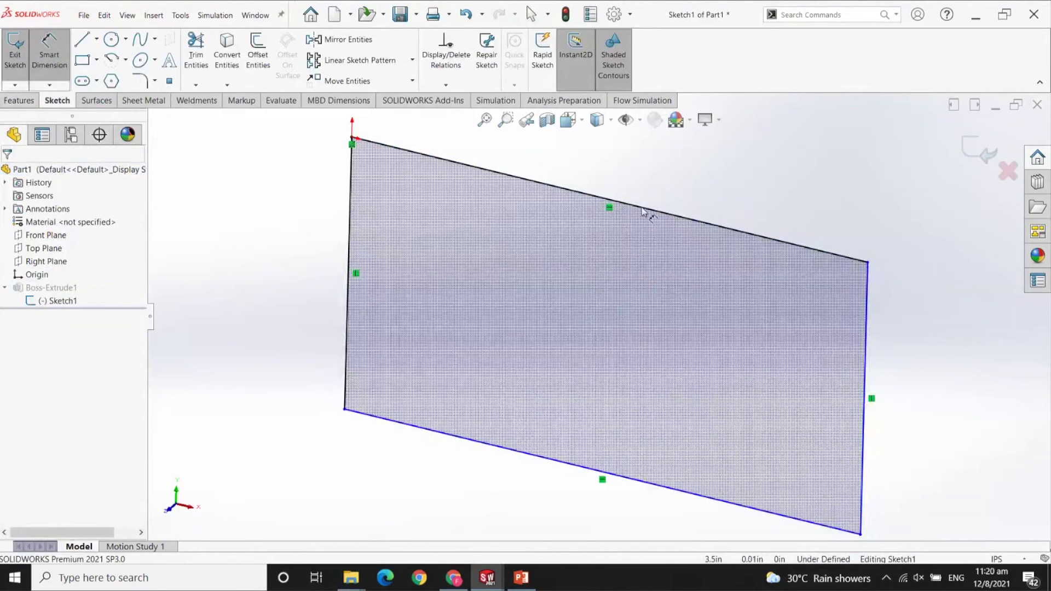
pyautogui.click(652, 211)
pyautogui.click(679, 185)
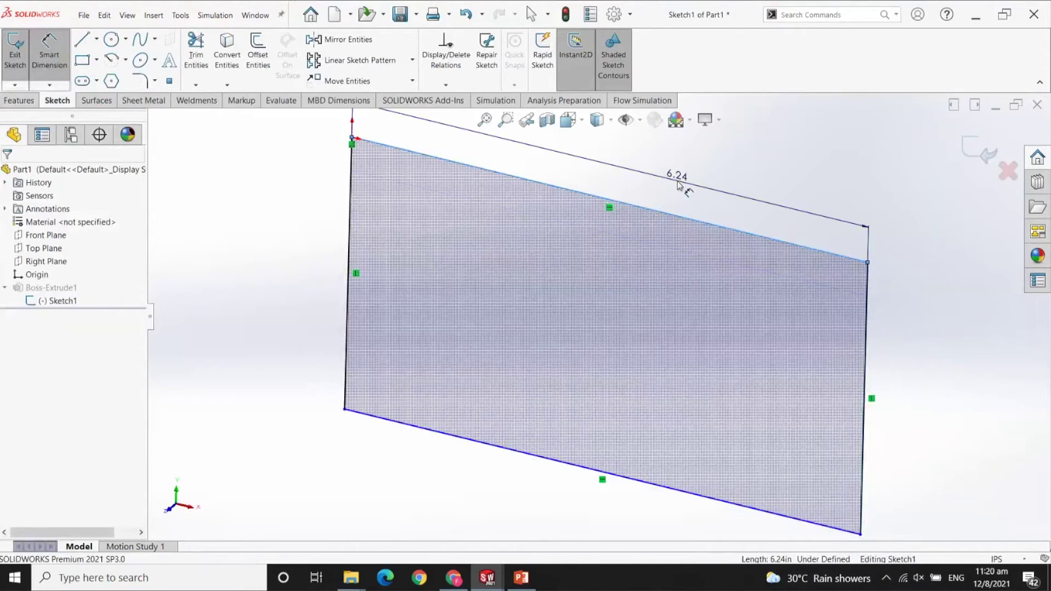
pyautogui.write('12')
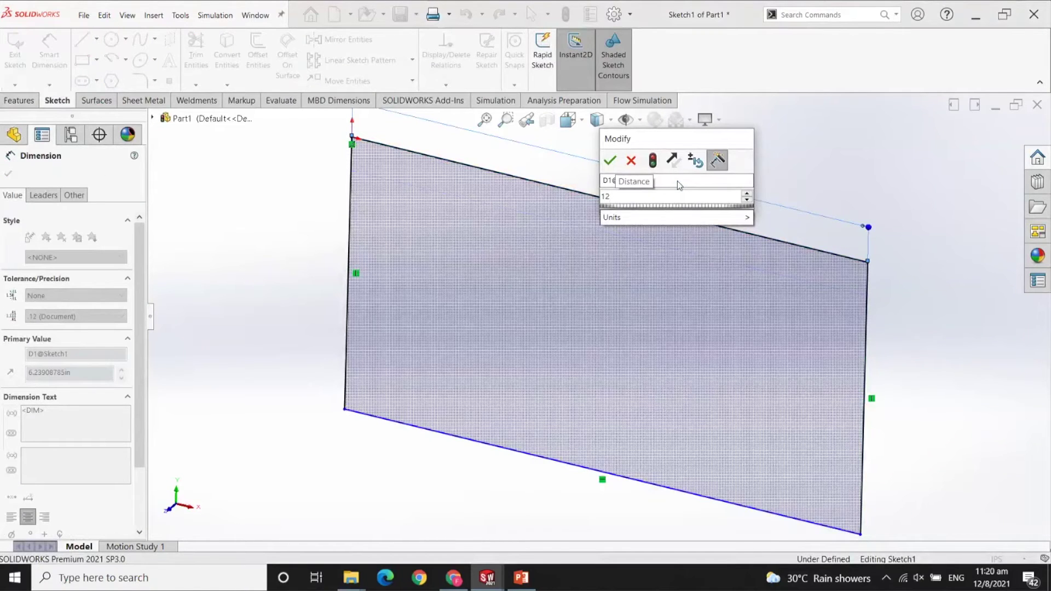
pyautogui.press('Return')
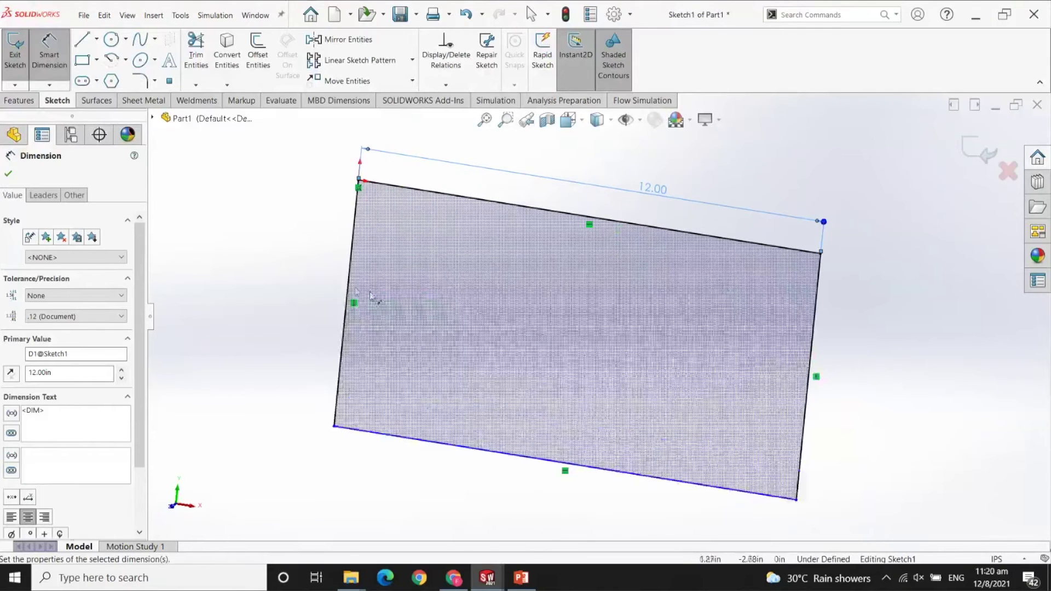
# Dimension the rectangle's vertical edge at the origin to 10 in.
pyautogui.click(351, 291)
pyautogui.click(328, 273)
pyautogui.write('10')
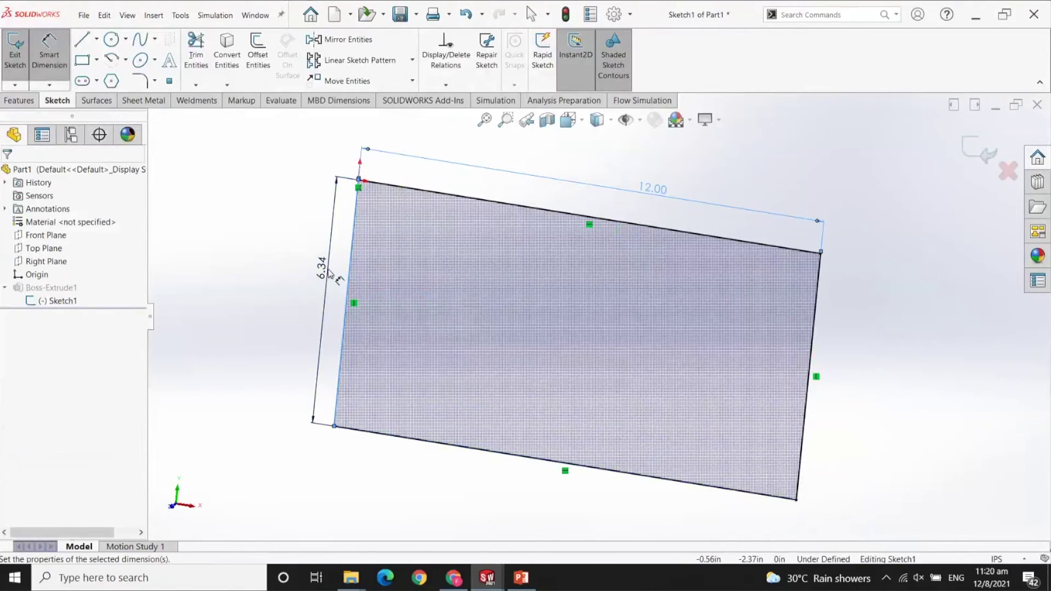
pyautogui.press('Return')
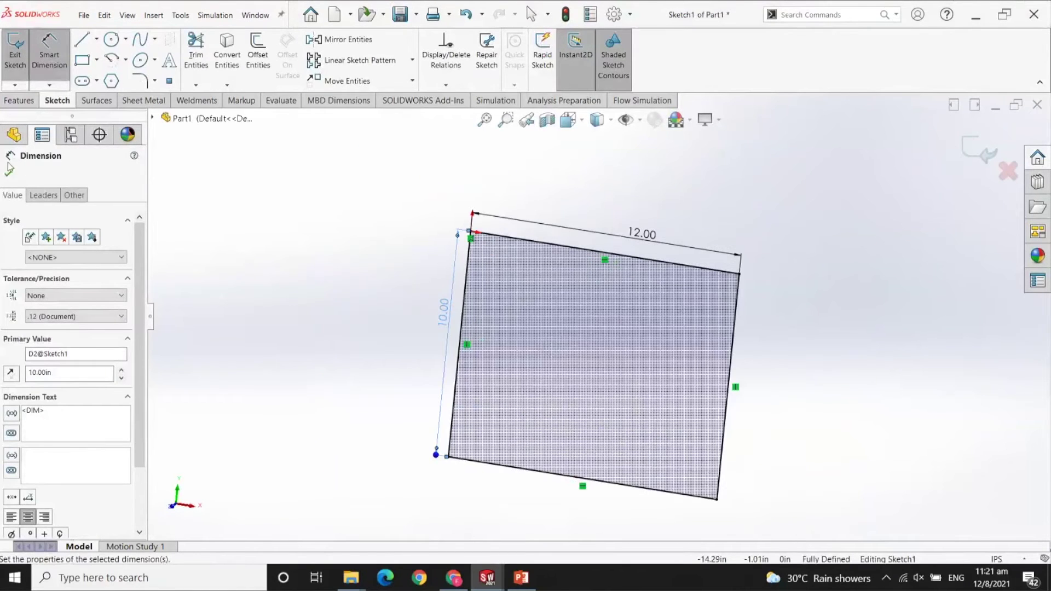
# Exit the sketch to rebuild the plate and save it to the Desktop as Part1.SLDPRT.
pyautogui.click(8, 174)
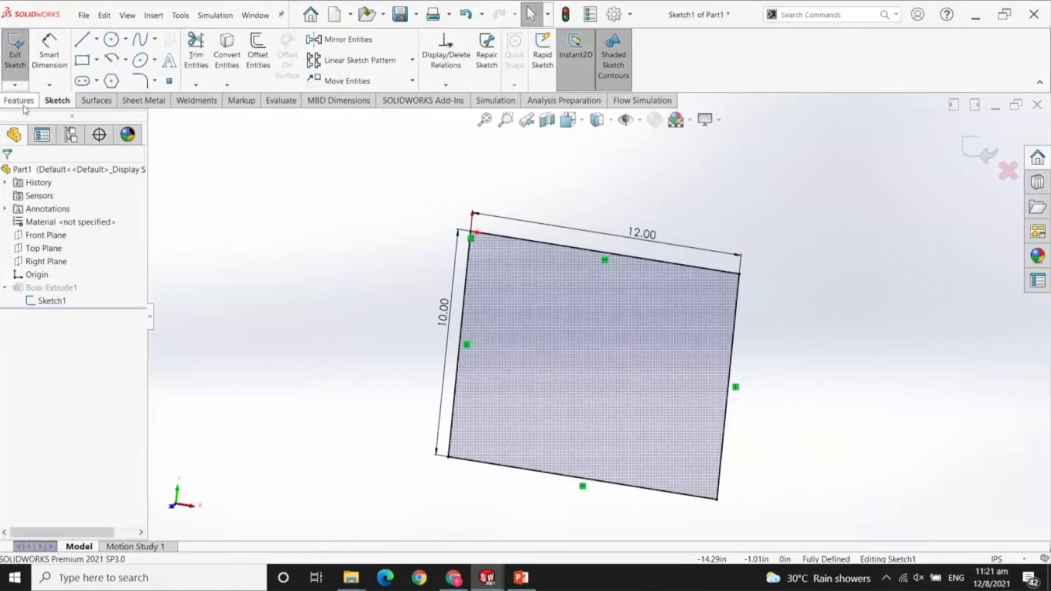
pyautogui.click(14, 55)
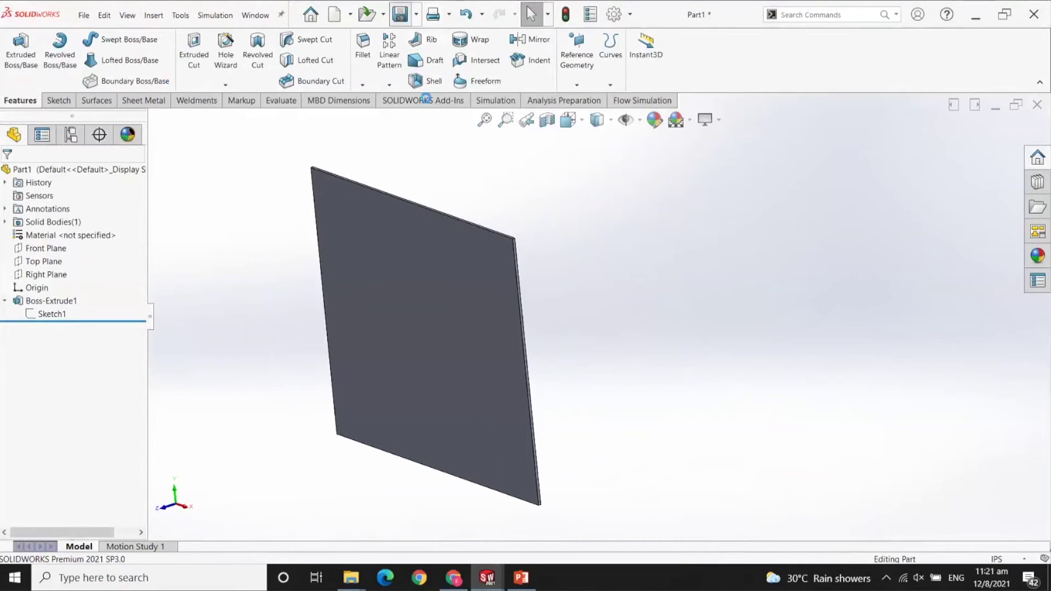
pyautogui.hotkey('ctrl', 's')
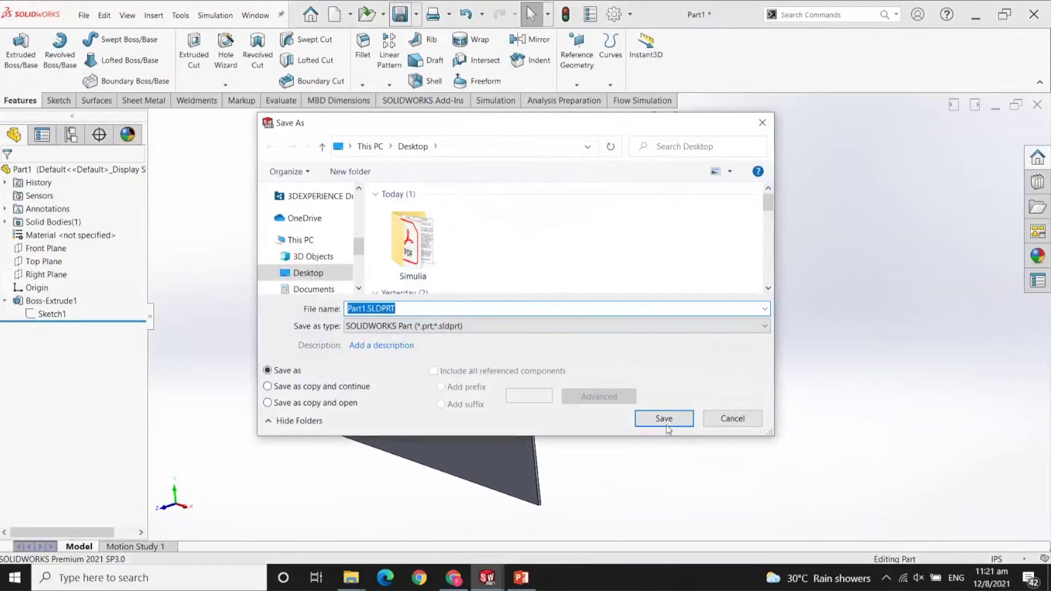
pyautogui.click(663, 419)
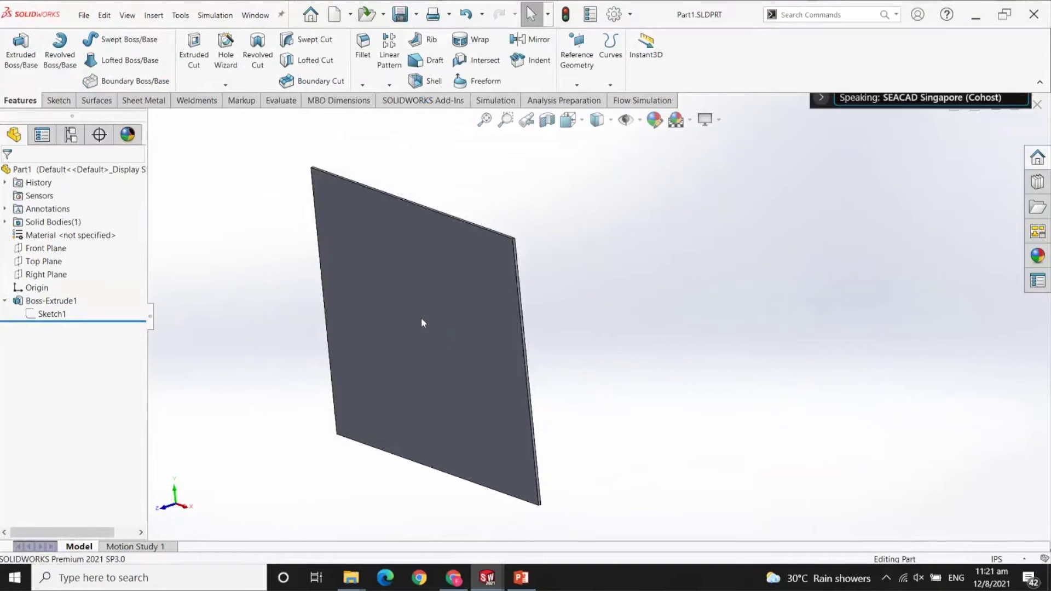
# Create a static simulation study named Static 1 for the plate.
pyautogui.click(496, 100)
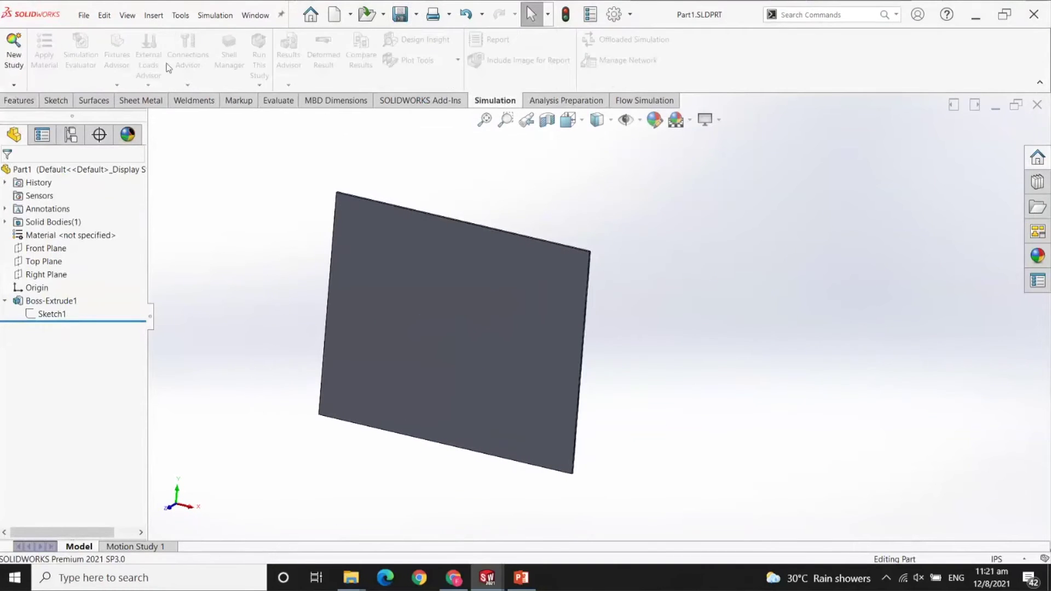
pyautogui.click(15, 58)
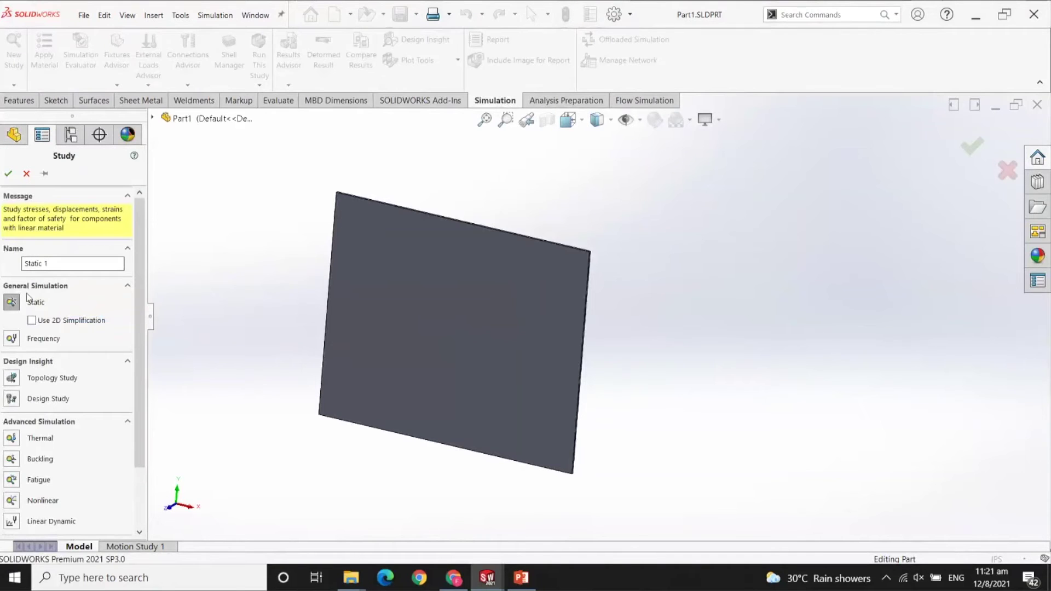
pyautogui.click(12, 303)
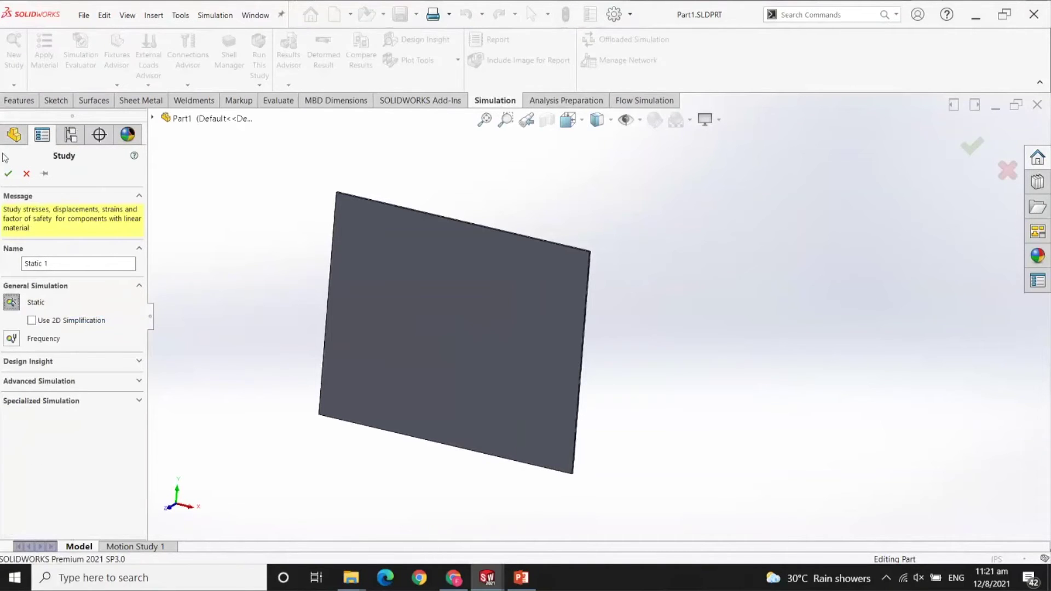
pyautogui.click(8, 174)
# Apply Plain Carbon Steel as the material of the plate in the static study.
pyautogui.scroll(1, 548, 332)
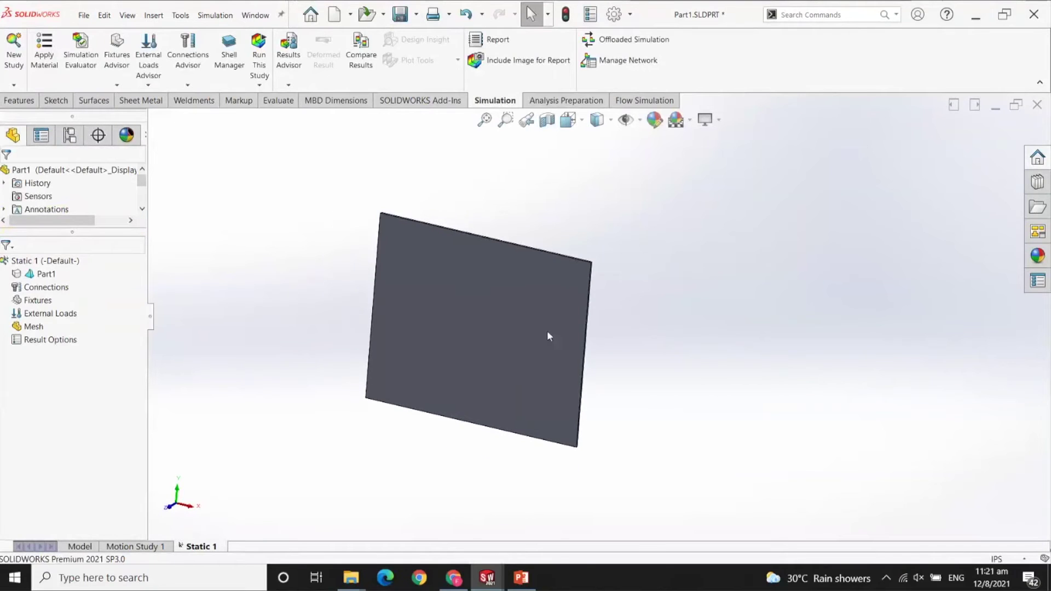
pyautogui.scroll(-2, 564, 312)
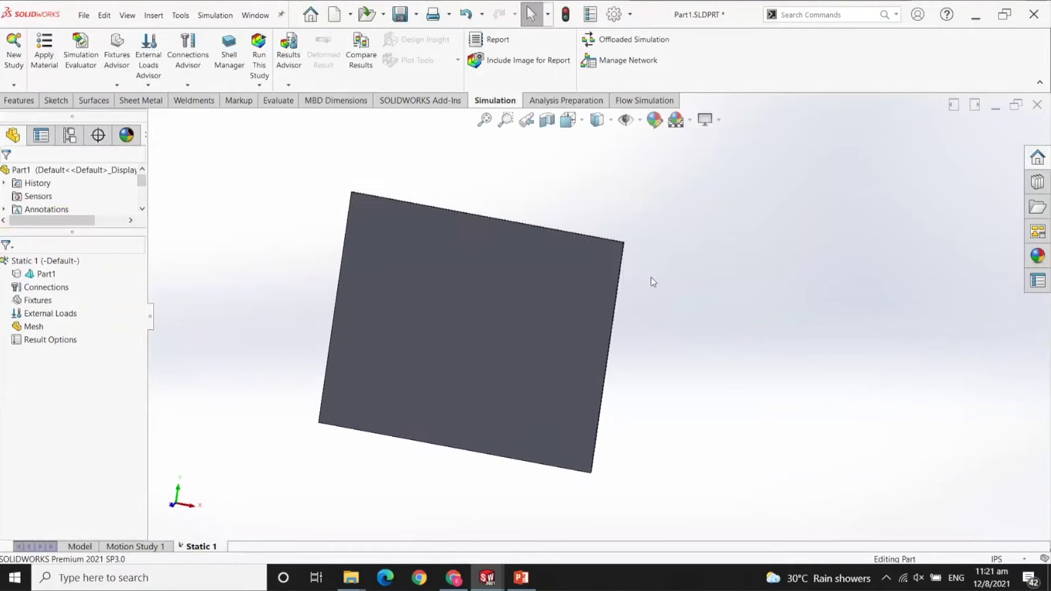
pyautogui.rightClick(45, 277)
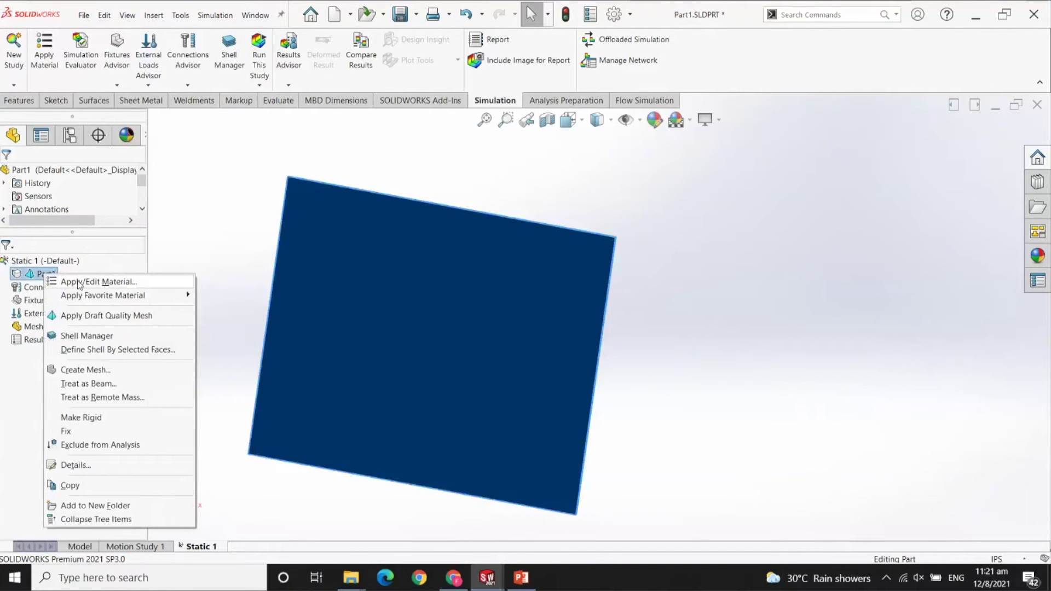
pyautogui.moveTo(122, 303)
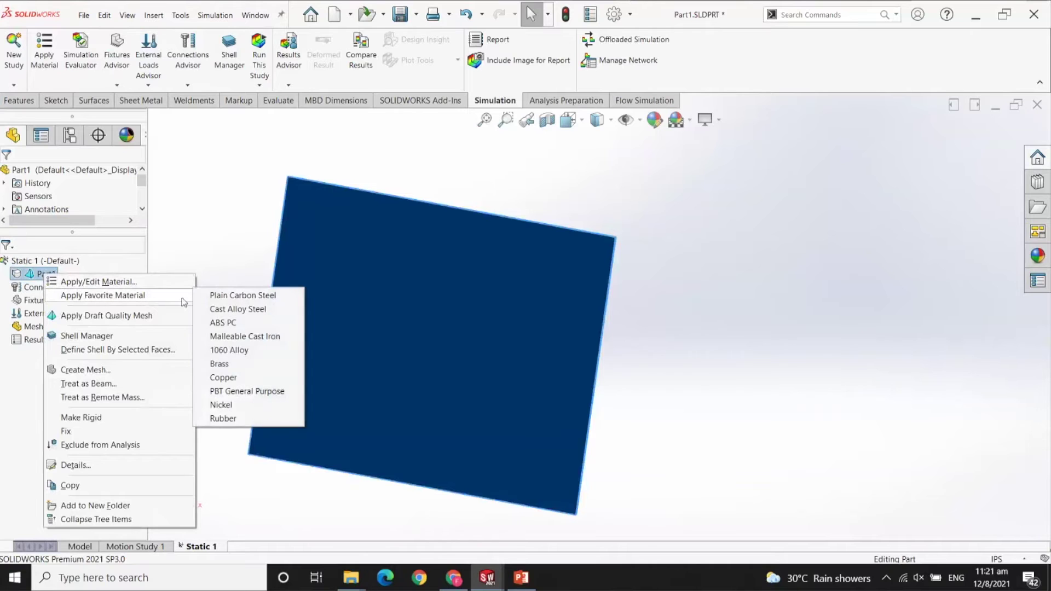
pyautogui.click(243, 295)
# Create a mesh of the solid plate using the curvature-based mesh option at the default size.
pyautogui.scroll(3, 586, 344)
pyautogui.moveTo(587, 344); pyautogui.dragTo(389, 389, button='middle')
pyautogui.scroll(-1, 567, 324)
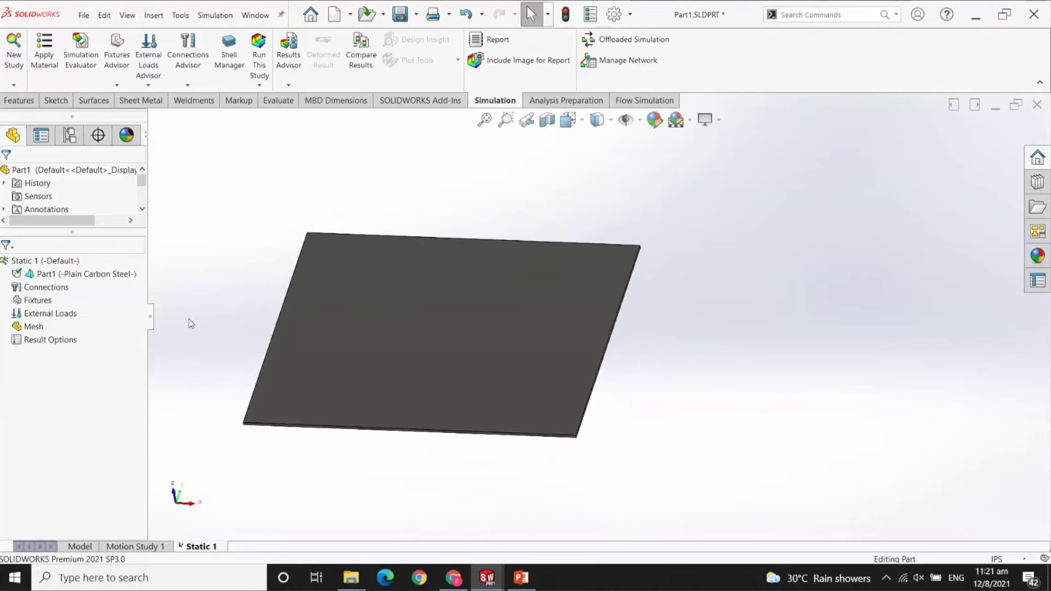
pyautogui.click(33, 327)
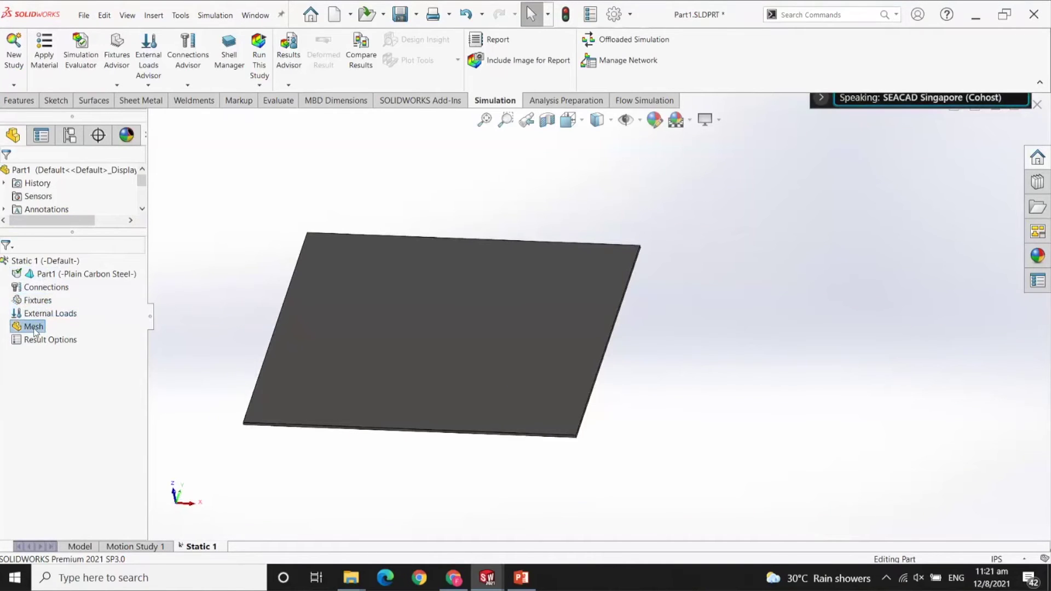
pyautogui.rightClick(35, 331)
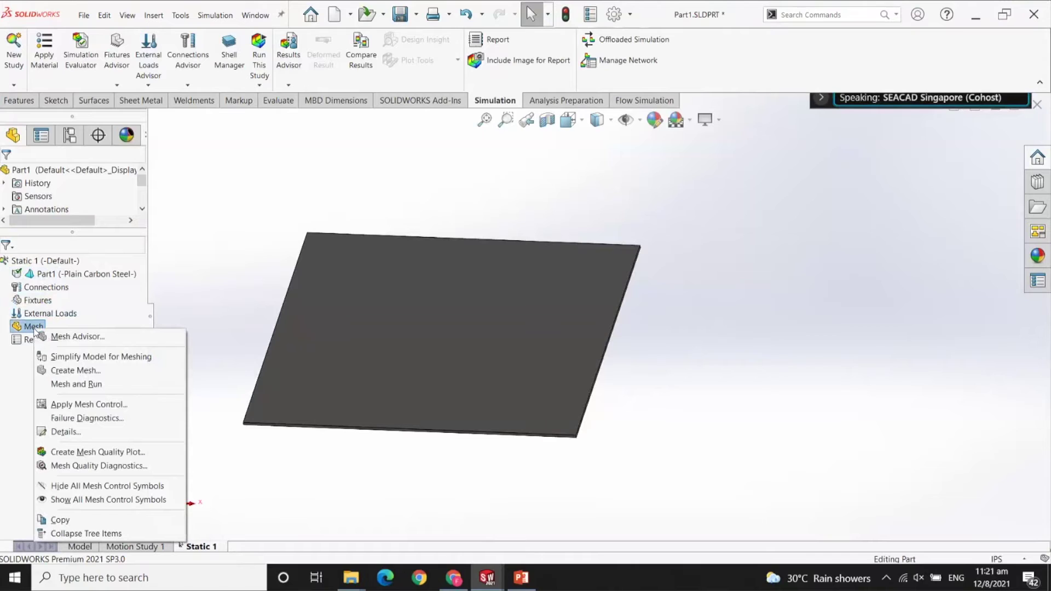
pyautogui.click(67, 373)
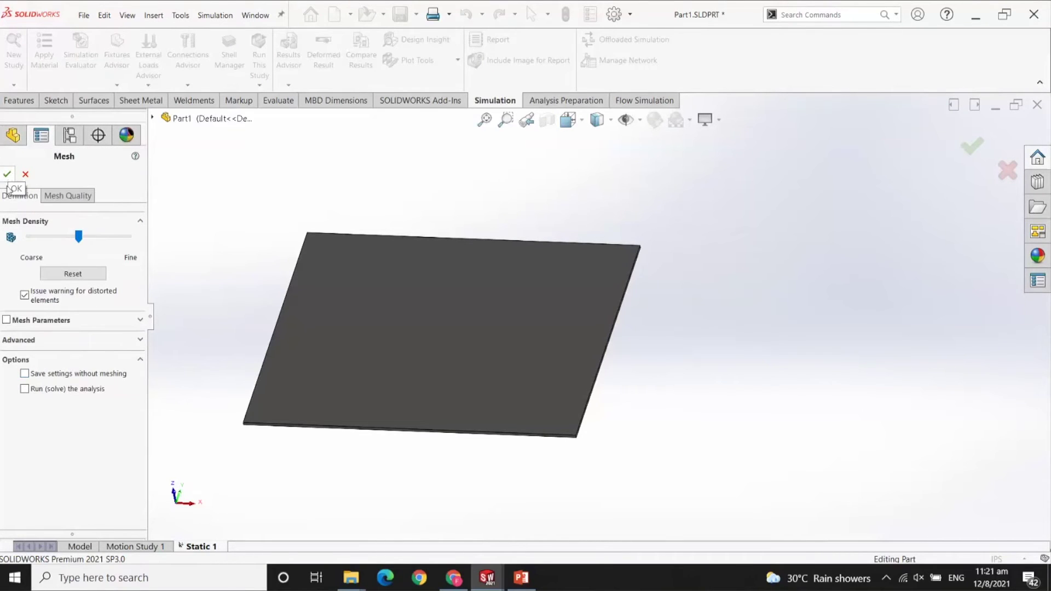
pyautogui.click(6, 320)
pyautogui.click(24, 358)
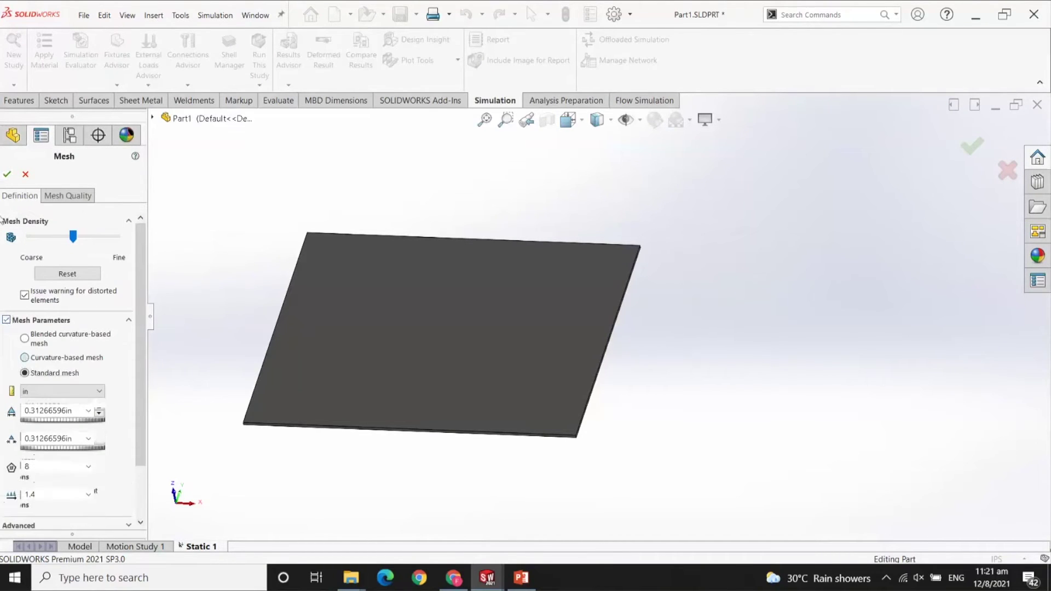
pyautogui.click(7, 174)
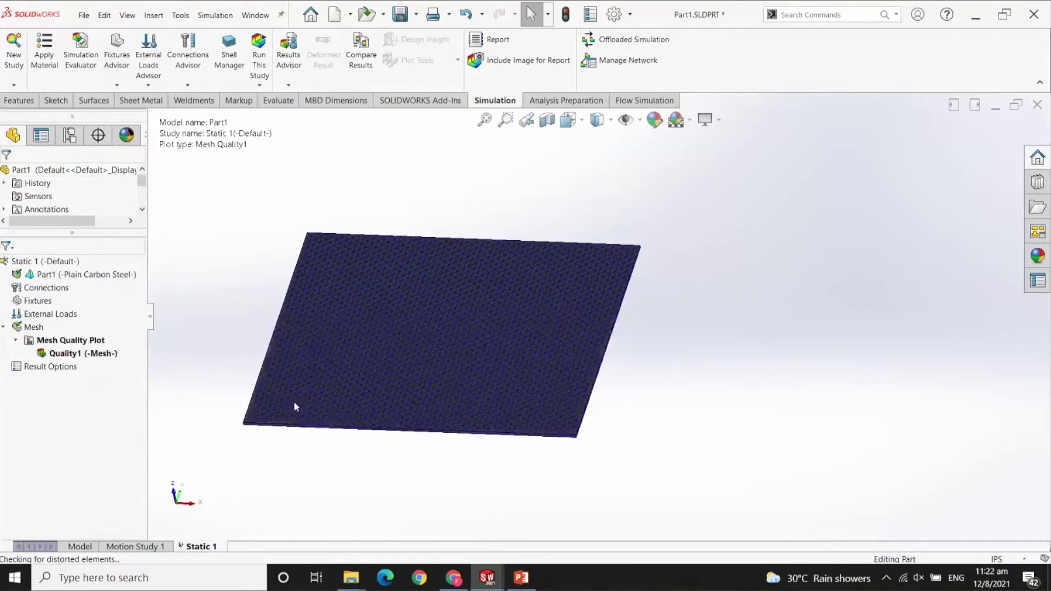
# Open the Shell Manager for the plate and select its large flat face for the shell definition.
pyautogui.scroll(-5, 294, 401)
pyautogui.moveTo(268, 416); pyautogui.dragTo(293, 425, button='middle')
pyautogui.scroll(8, 294, 420)
pyautogui.scroll(-3, 651, 278)
pyautogui.moveTo(745, 272); pyautogui.dragTo(559, 338, button='middle')
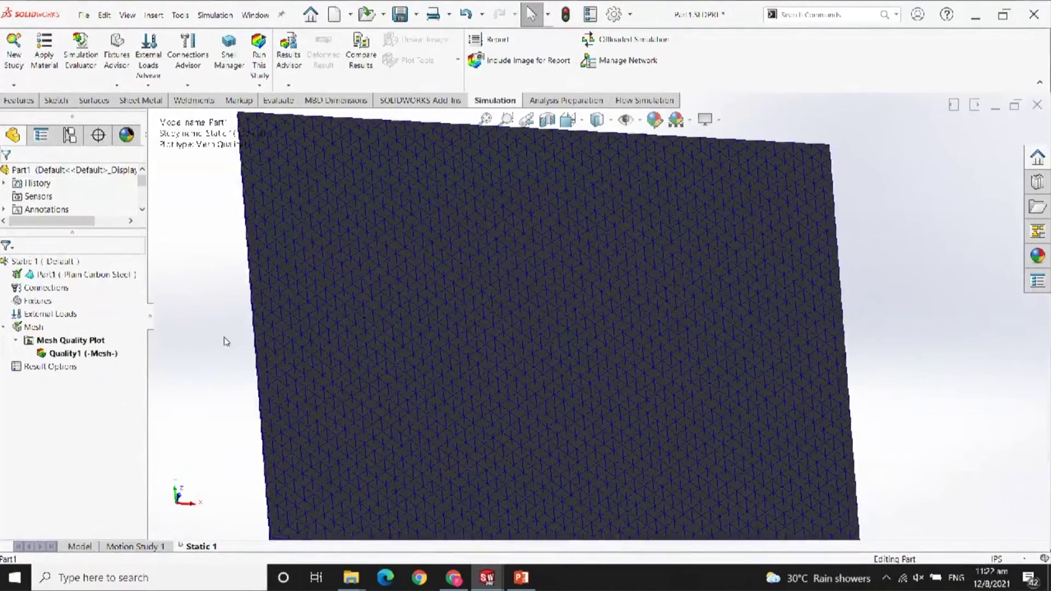
pyautogui.press('f')
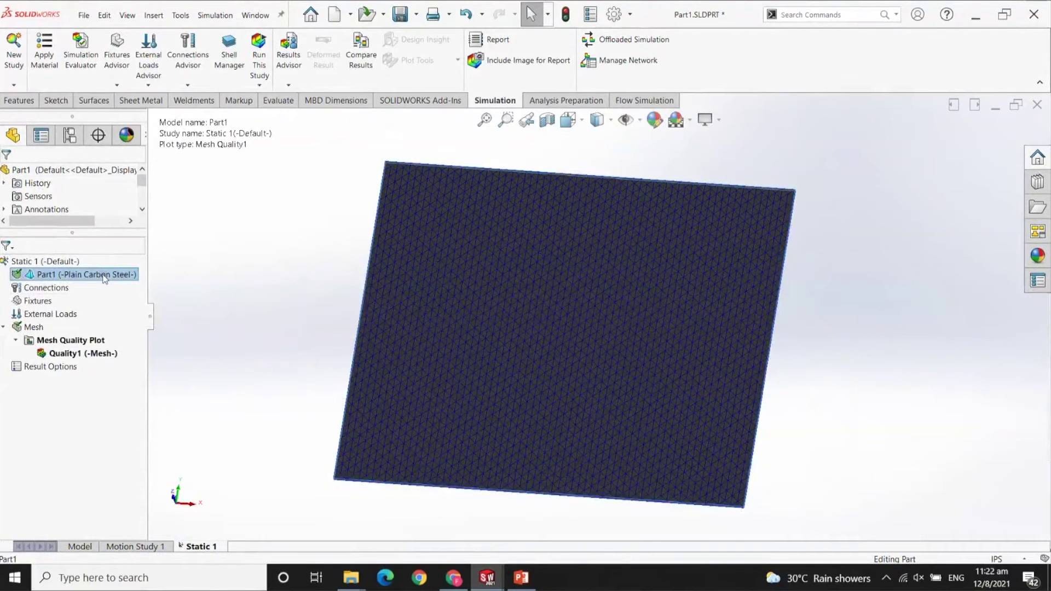
pyautogui.rightClick(113, 279)
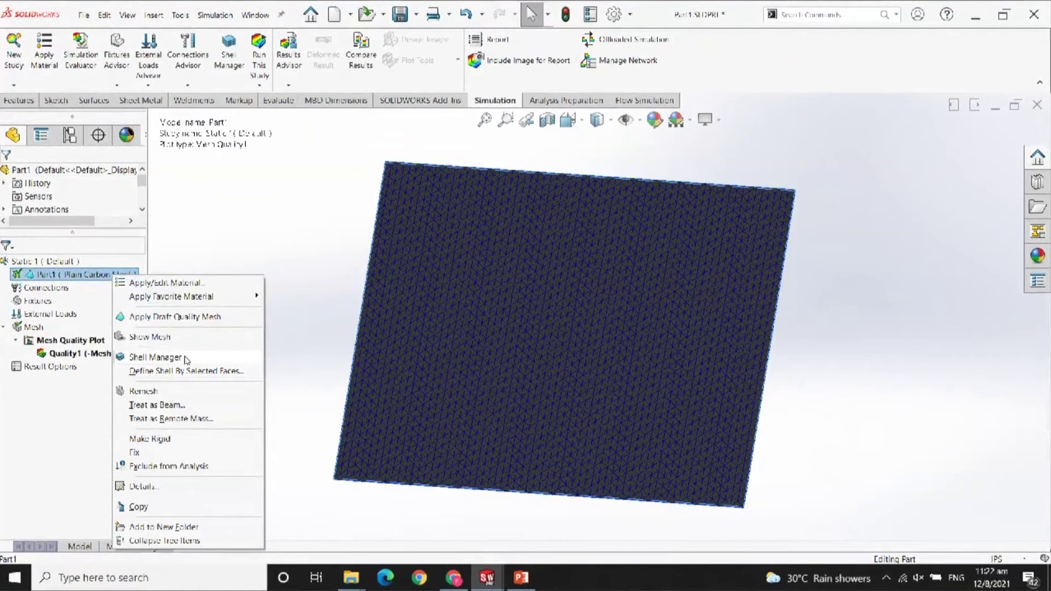
pyautogui.click(155, 357)
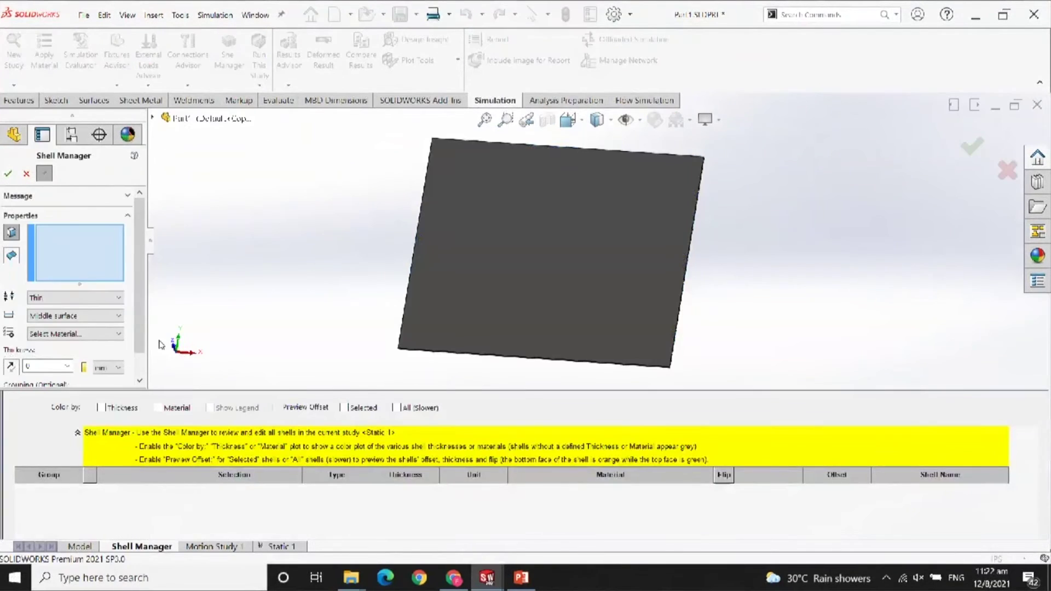
pyautogui.moveTo(546, 297); pyautogui.dragTo(558, 180, button='middle')
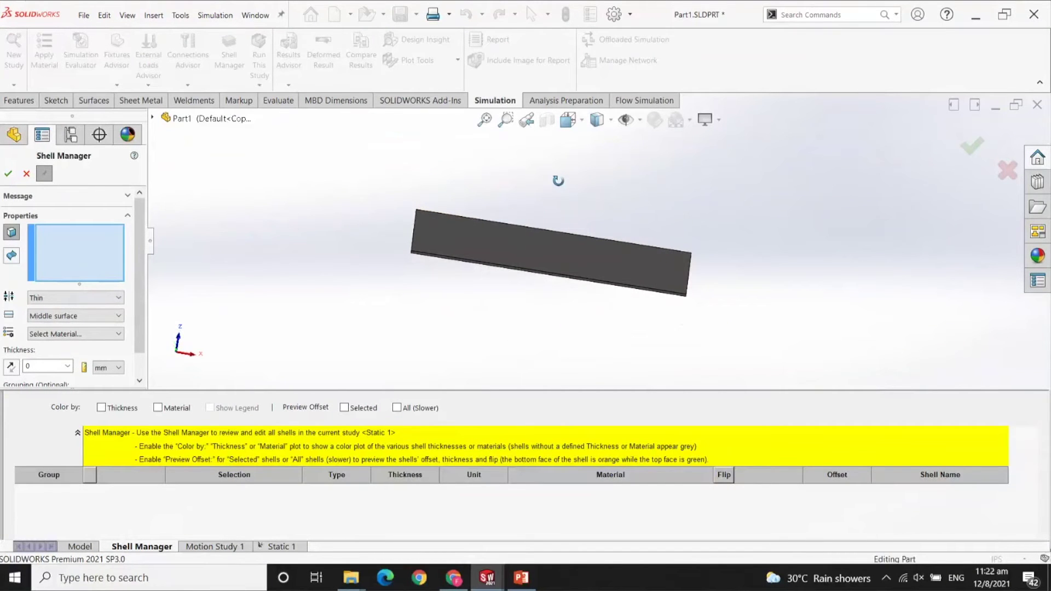
pyautogui.moveTo(558, 198); pyautogui.dragTo(572, 282, button='middle')
pyautogui.click(556, 225)
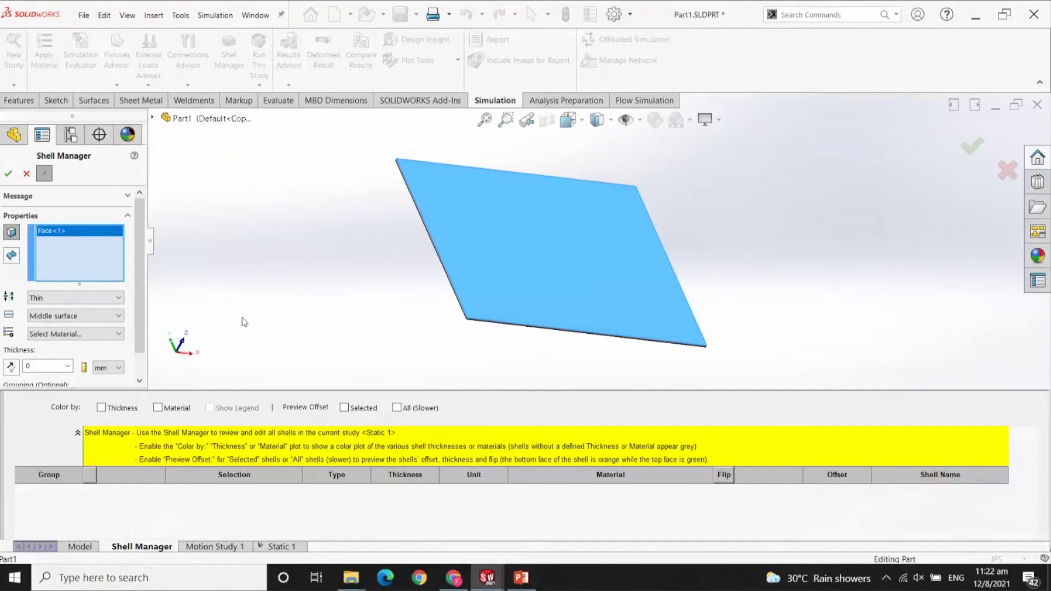
# Define the thin shell with a top surface offset and Plain Carbon Steel, and close the Shell Manager.
pyautogui.click(104, 316)
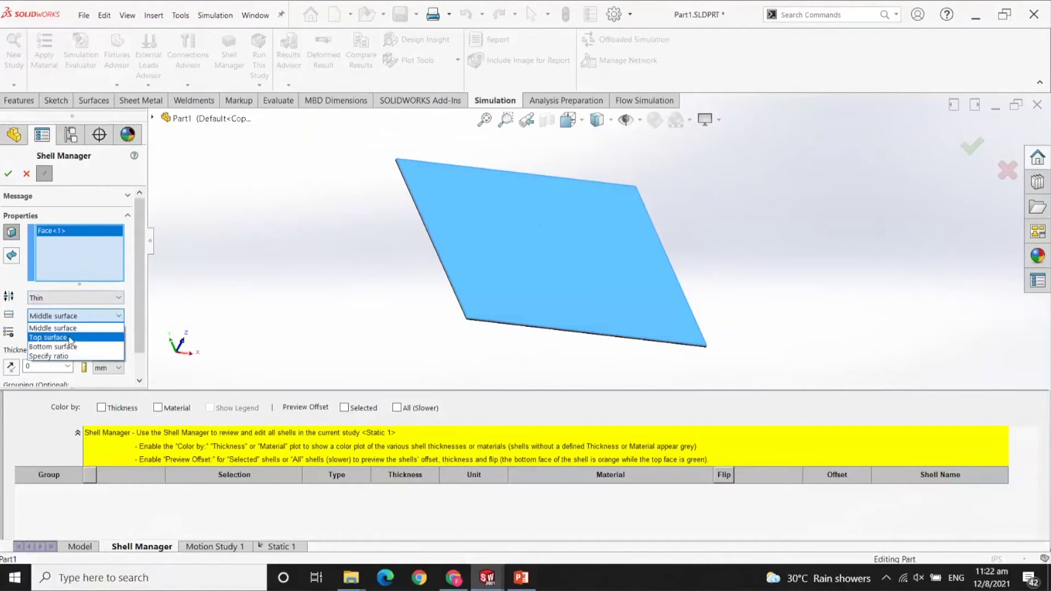
pyautogui.click(70, 338)
pyautogui.click(73, 334)
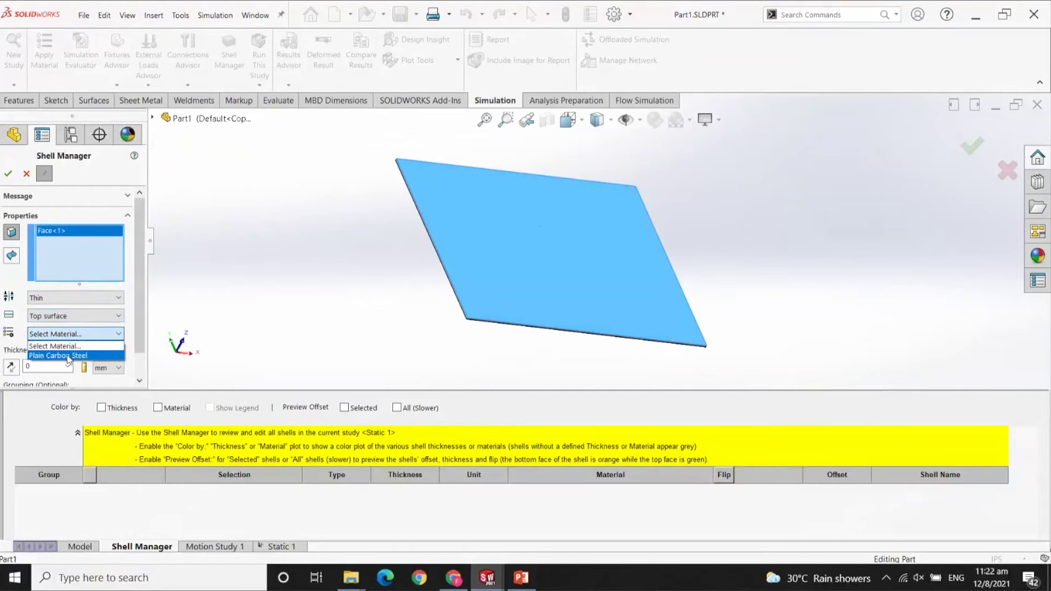
pyautogui.click(68, 356)
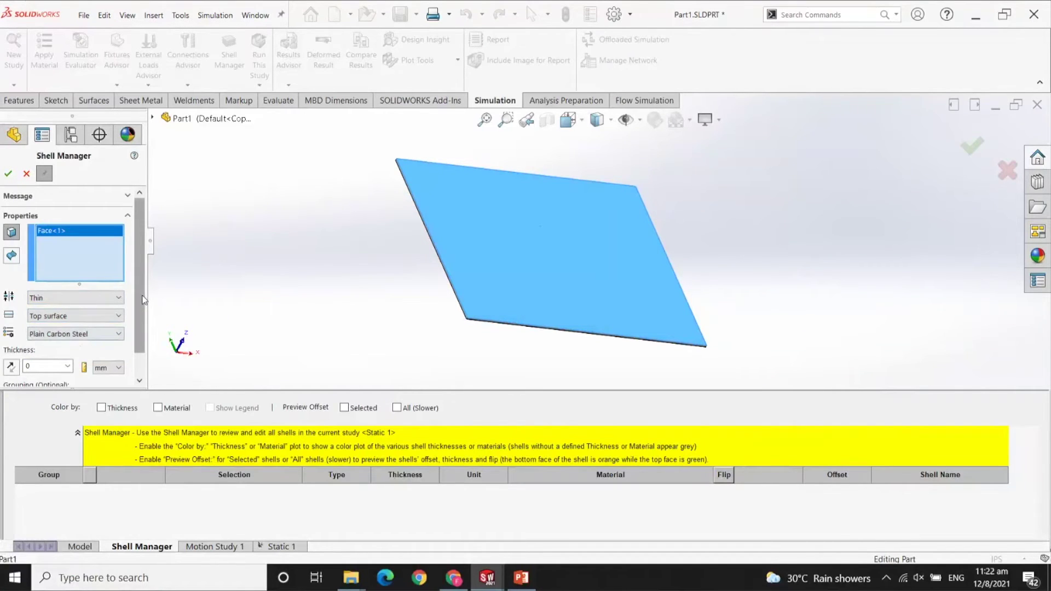
pyautogui.scroll(-1, 133, 312)
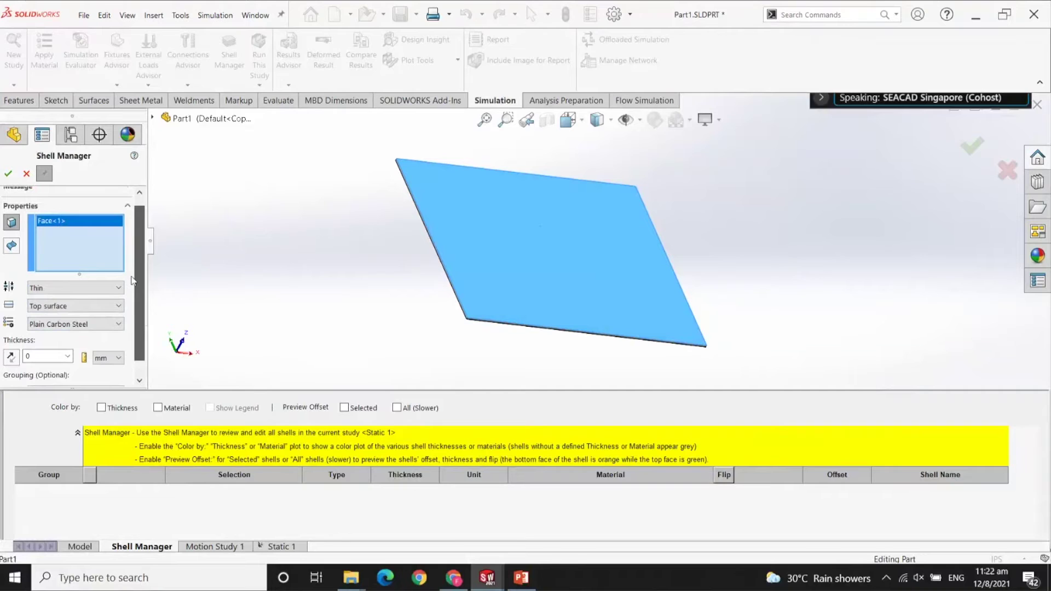
pyautogui.click(8, 174)
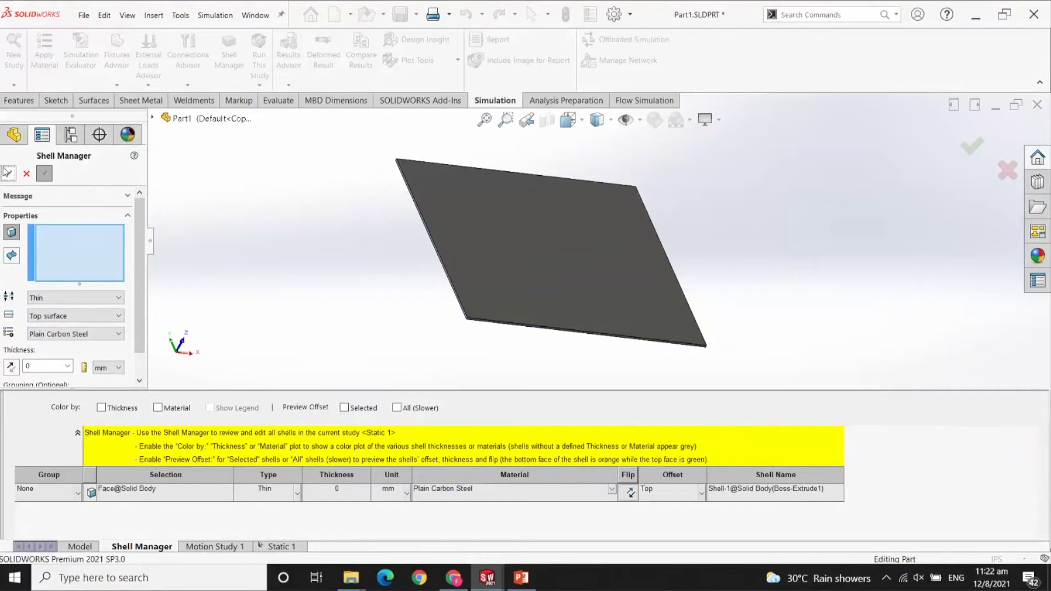
pyautogui.click(7, 174)
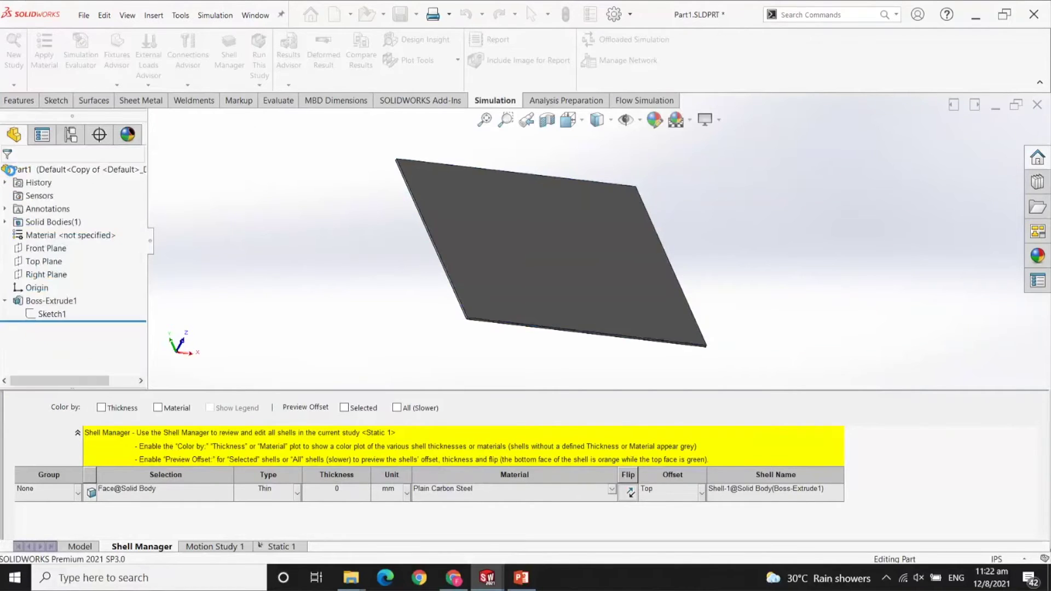
# Try to remesh the plate as a shell with the curvature-based mesh settings.
pyautogui.moveTo(514, 282); pyautogui.dragTo(652, 300, button='middle')
pyautogui.scroll(-1, 652, 296)
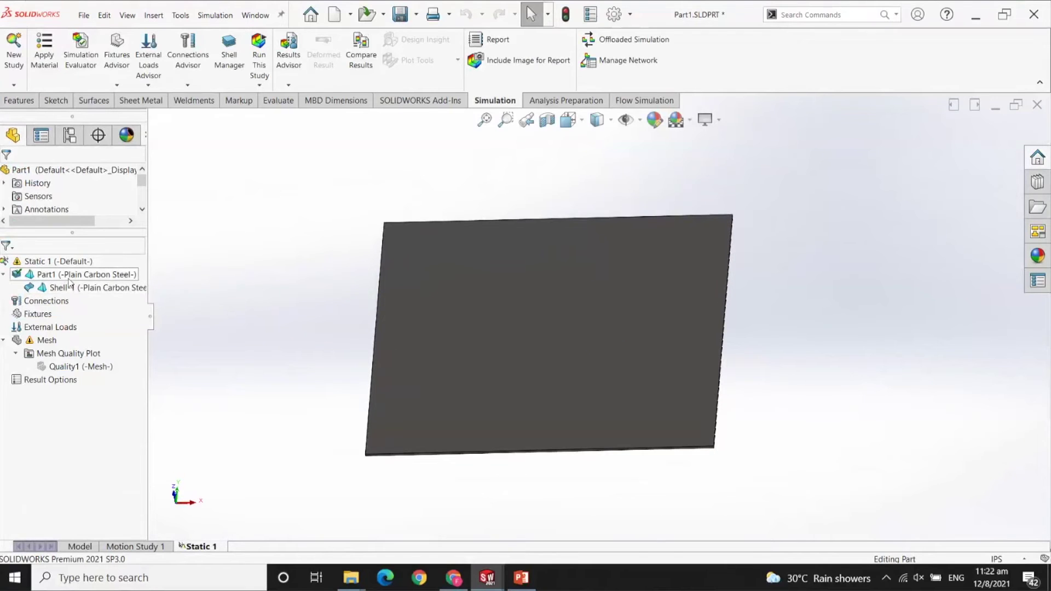
pyautogui.click(44, 266)
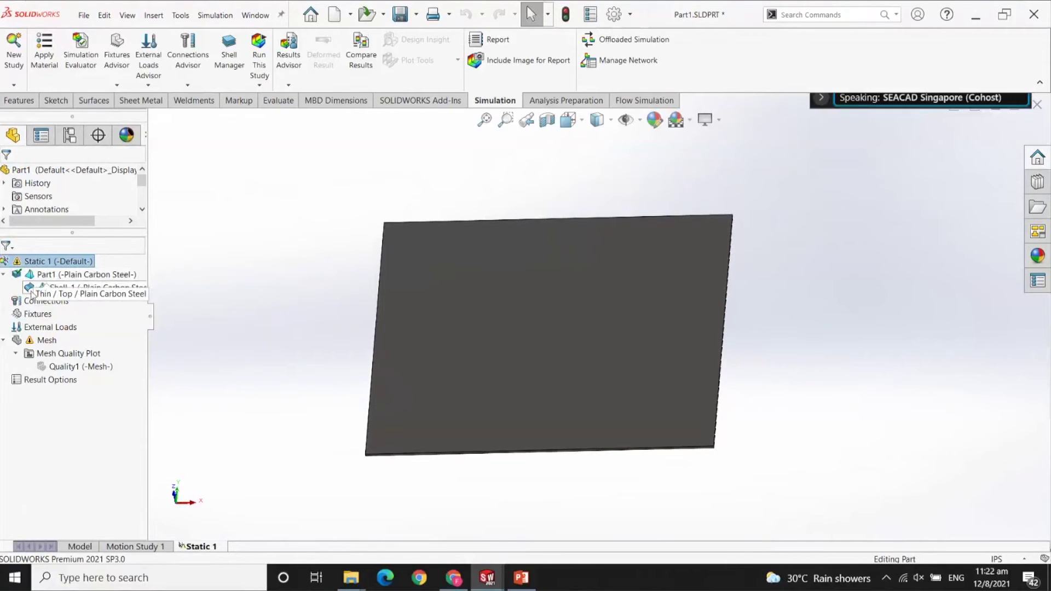
pyautogui.click(30, 291)
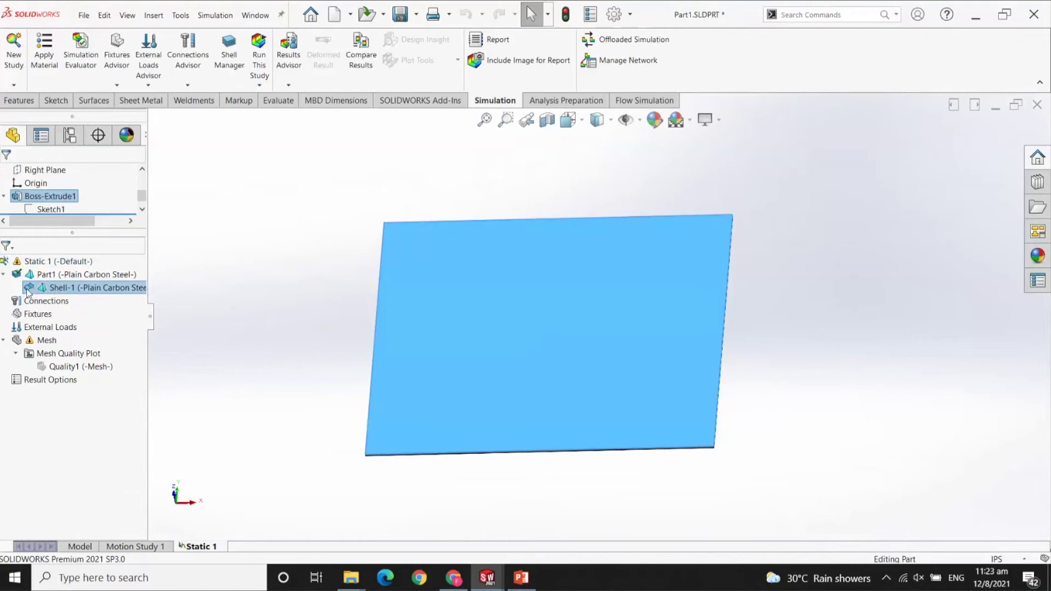
pyautogui.rightClick(39, 344)
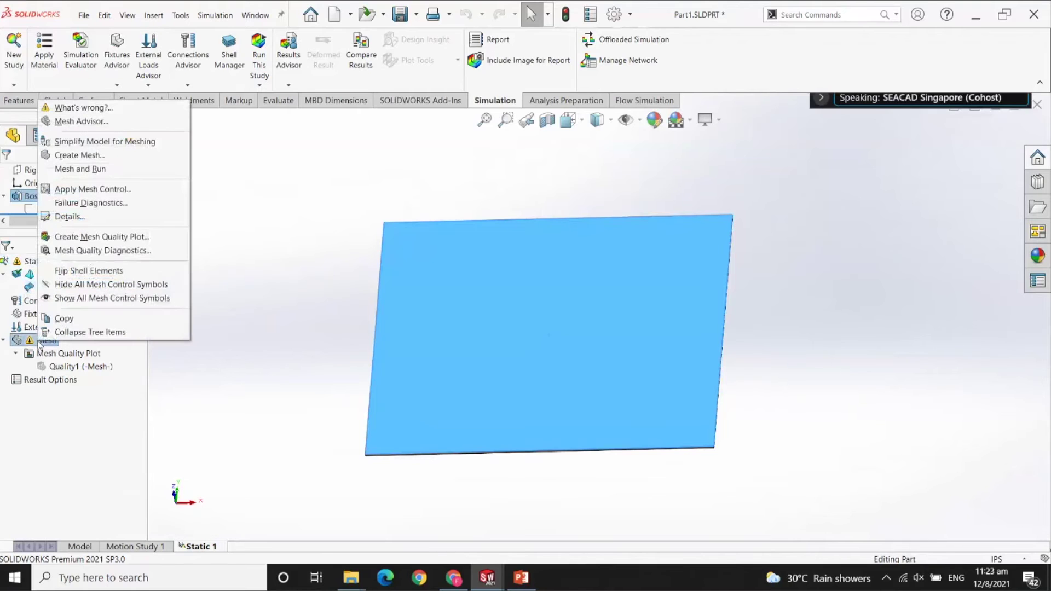
pyautogui.click(81, 156)
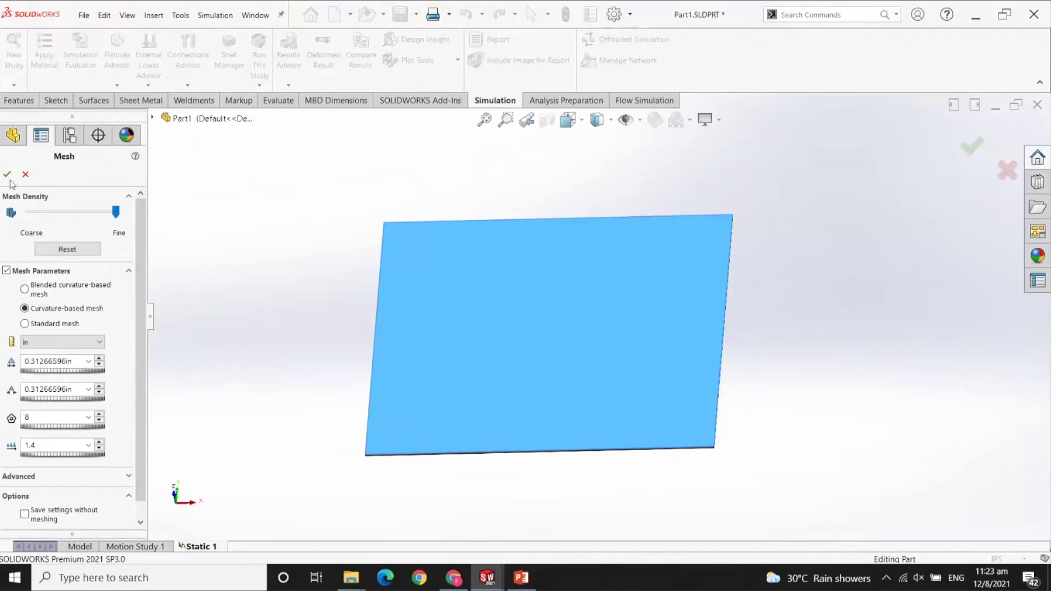
pyautogui.click(7, 174)
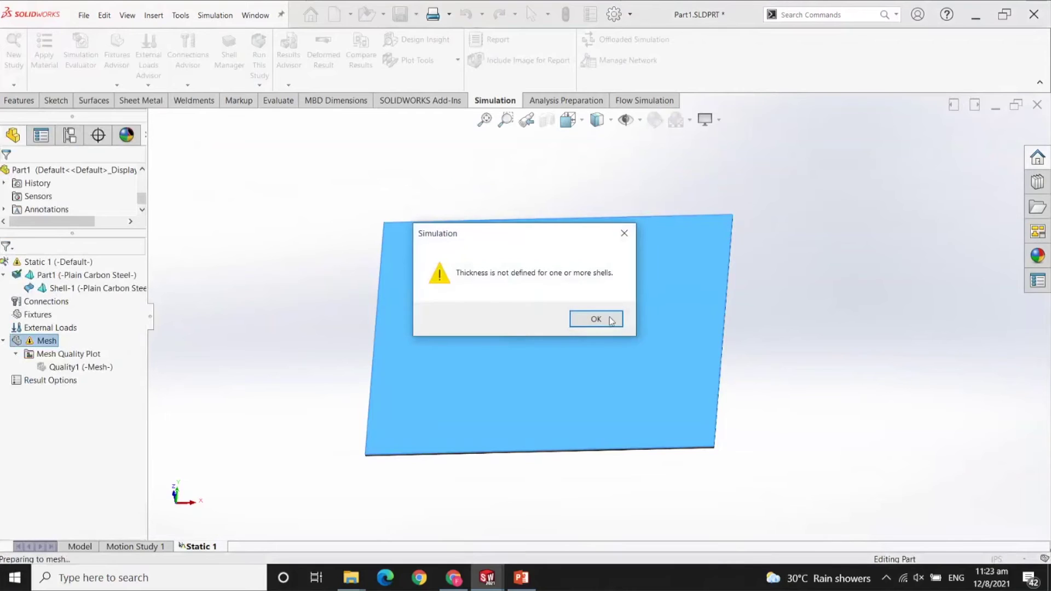
pyautogui.click(596, 319)
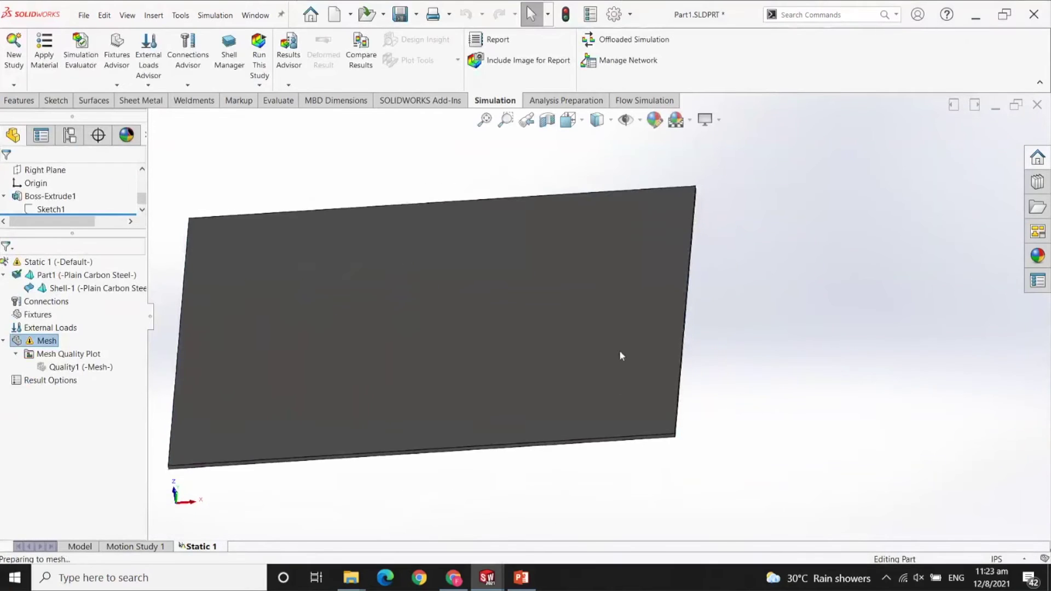
# Edit the plate's shell definition and set the thin shell's thickness to 0.1 in.
pyautogui.rightClick(104, 289)
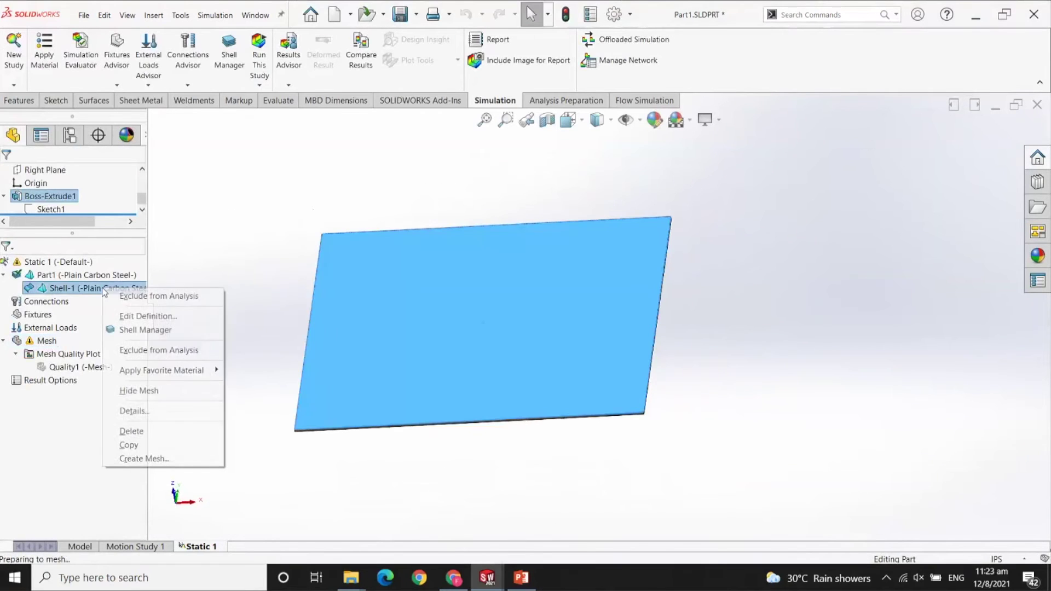
pyautogui.click(135, 315)
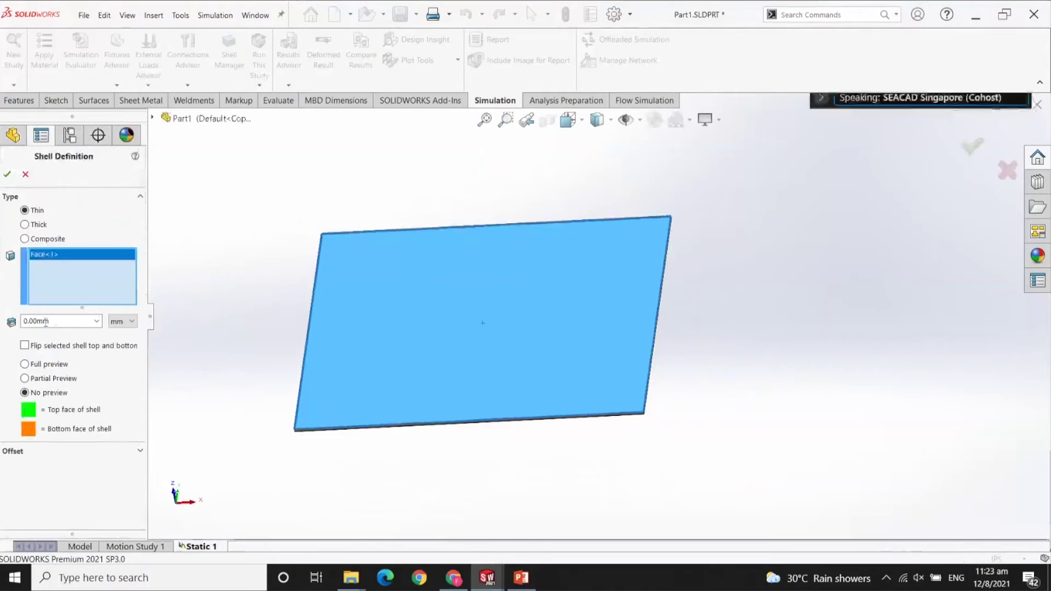
pyautogui.doubleClick(24, 322)
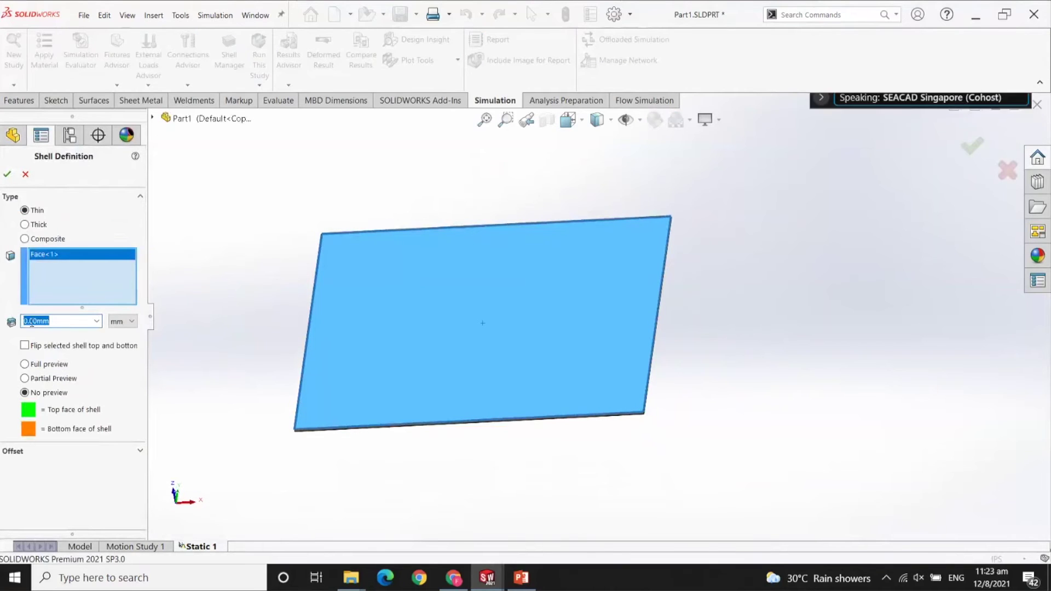
pyautogui.click(38, 322)
pyautogui.doubleClick(47, 322)
pyautogui.write('0.1in')
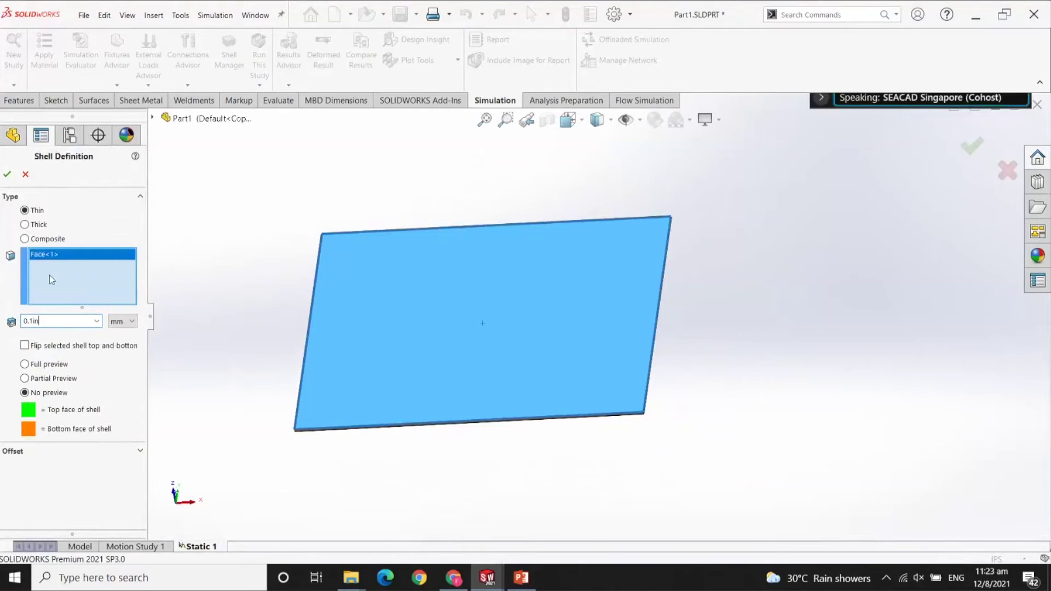
pyautogui.click(8, 175)
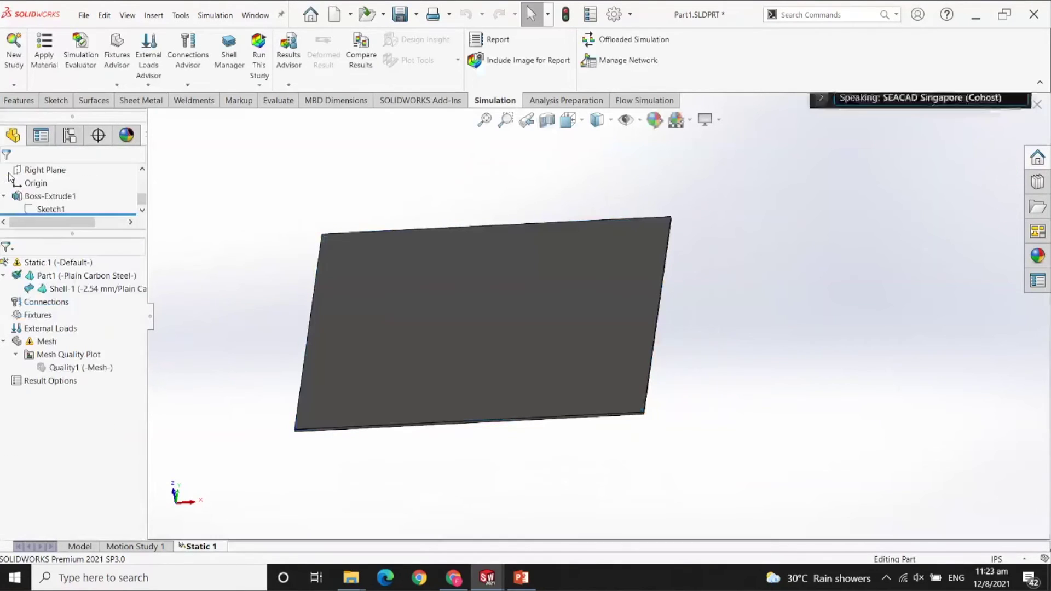
# Create the plate's mesh from the updated shell definition, using the finest density and the curvature-based mesh option.
pyautogui.rightClick(47, 341)
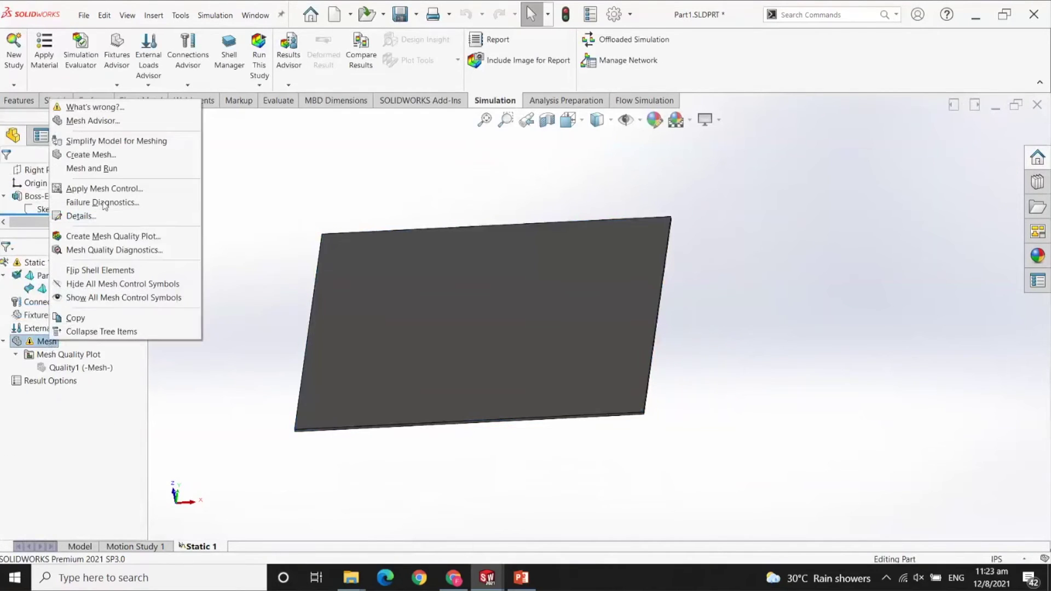
pyautogui.click(102, 155)
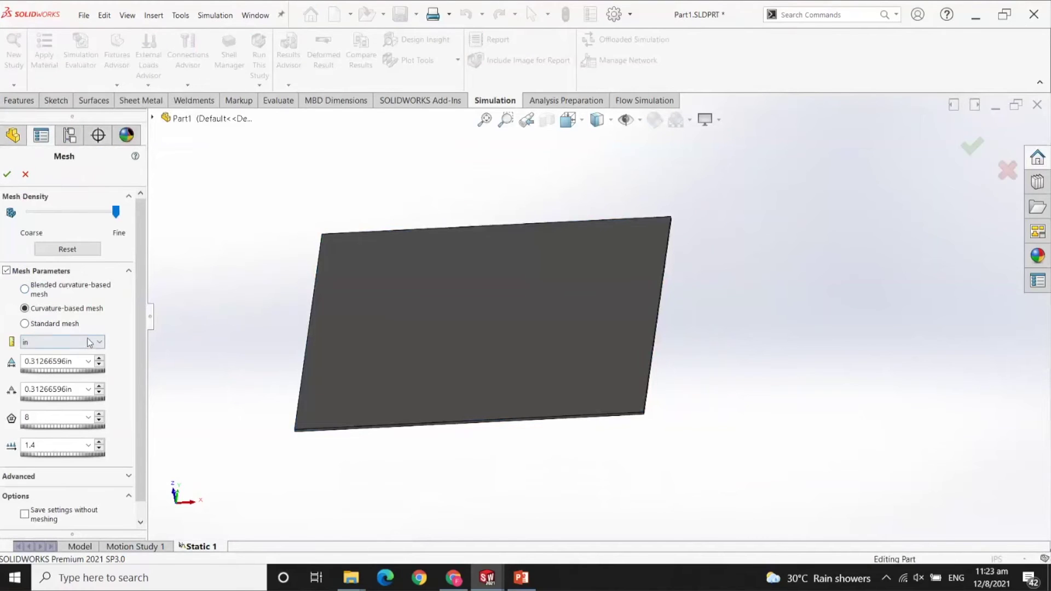
pyautogui.click(9, 175)
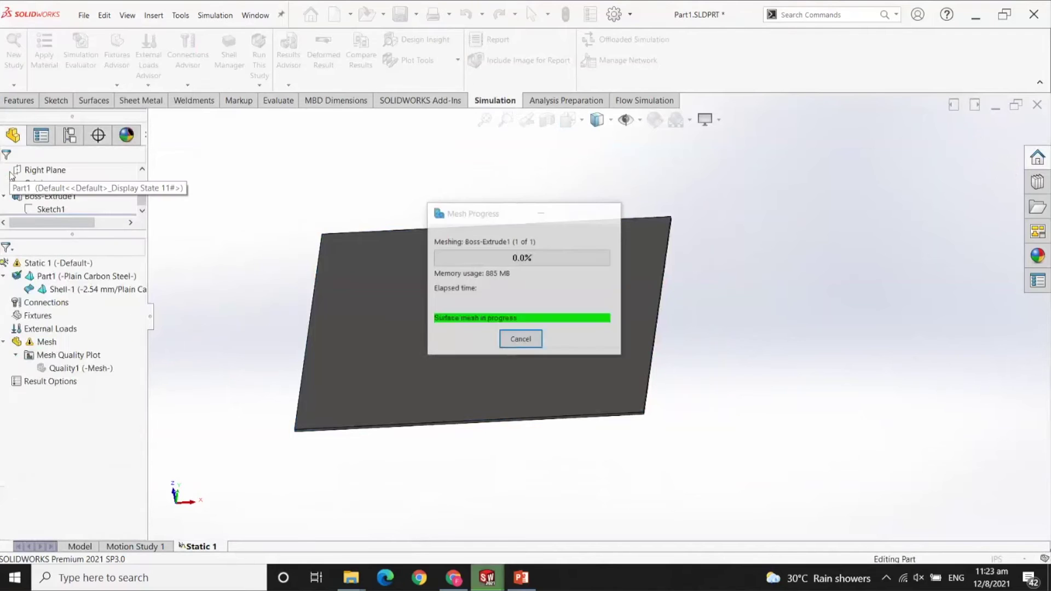
# Examine the shell mesh up close at the plate's corner and across the whole plate from several angles.
pyautogui.moveTo(336, 429); pyautogui.dragTo(331, 488, button='middle')
pyautogui.scroll(-5, 326, 361)
pyautogui.click(295, 427)
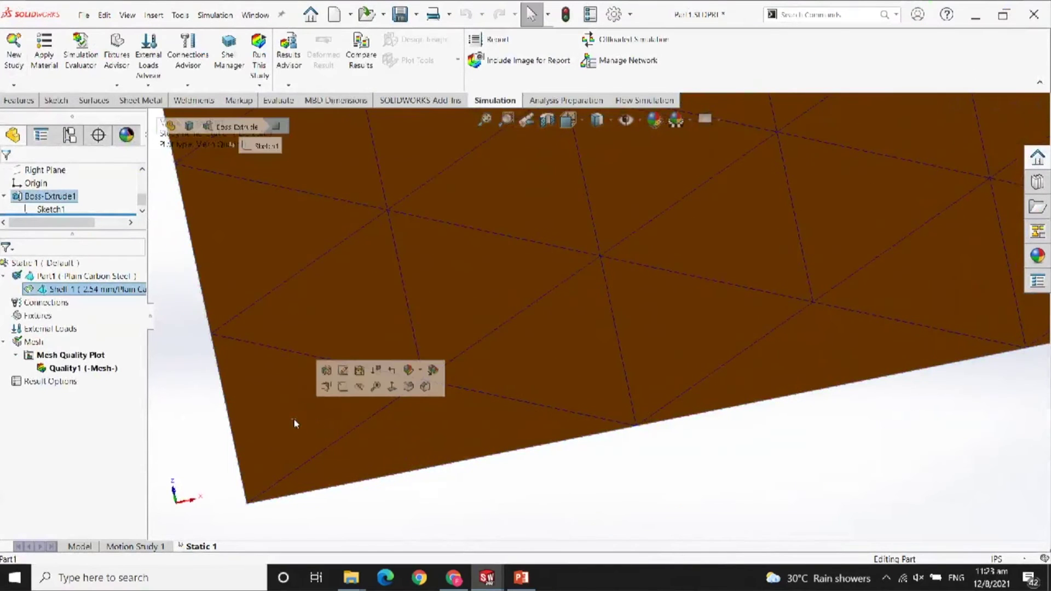
pyautogui.moveTo(347, 453)
pyautogui.mouseDown(button='middle')
pyautogui.moveTo(317, 359)
pyautogui.moveTo(317, 392)
pyautogui.moveTo(350, 458)
pyautogui.mouseUp(button='middle')
pyautogui.scroll(15, 349, 454)
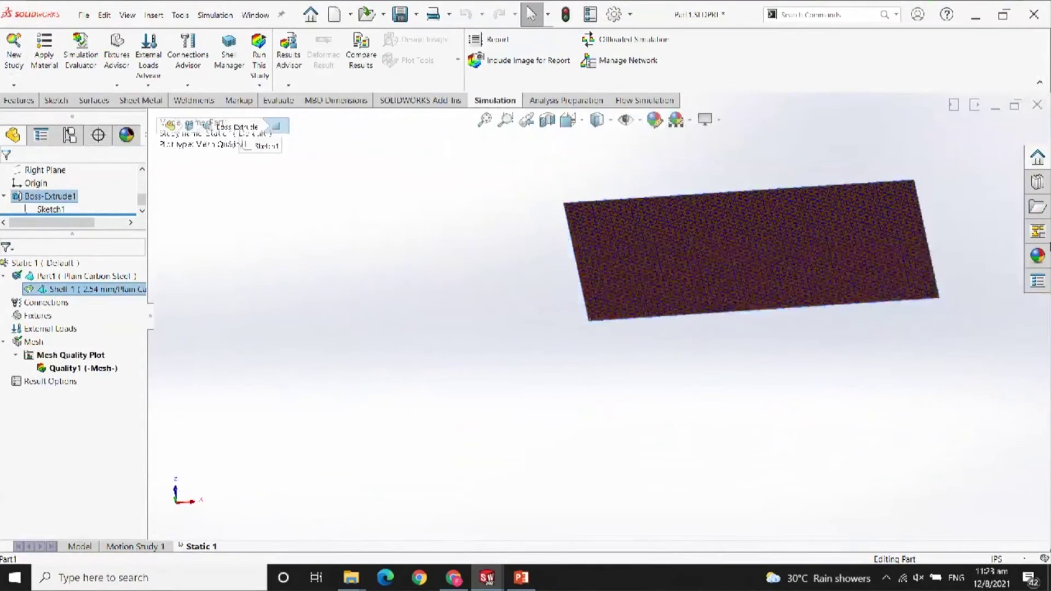
pyautogui.scroll(-3, 886, 231)
pyautogui.moveTo(717, 239); pyautogui.dragTo(634, 328, button='middle')
pyautogui.scroll(2, 620, 385)
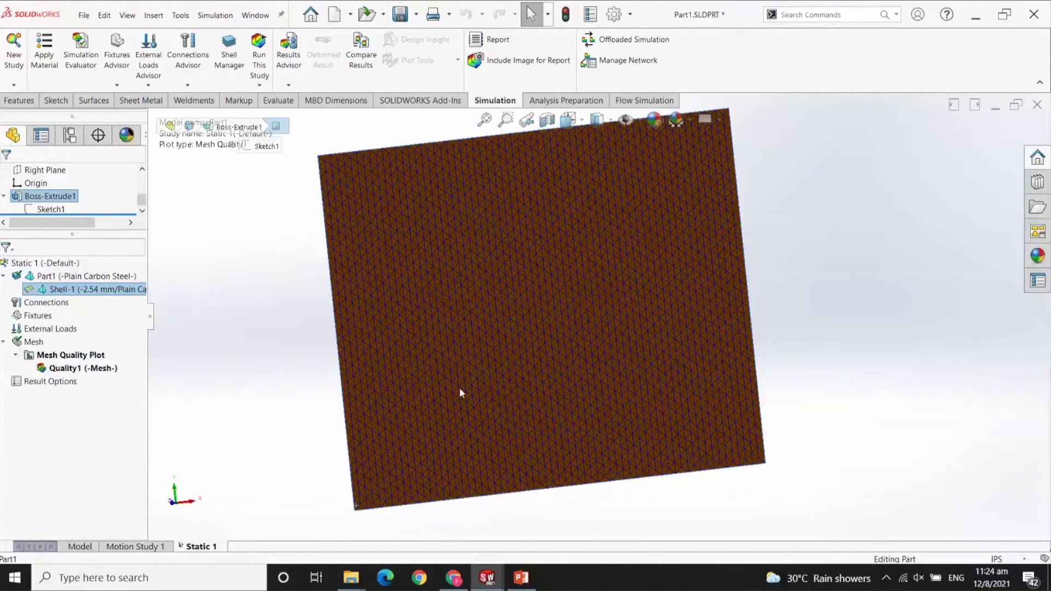
pyautogui.moveTo(471, 414); pyautogui.dragTo(471, 316, button='middle')
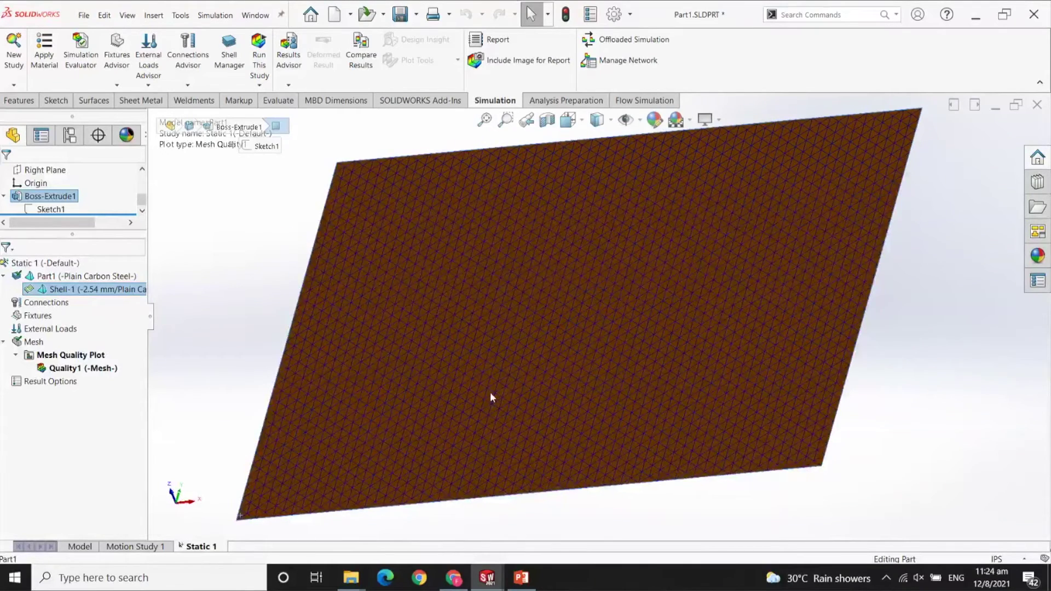
# Switch to PowerPoint and start the slide show at the Shell Element Idealization(2d) slide.
pyautogui.hotkey('alt', 'Tab')
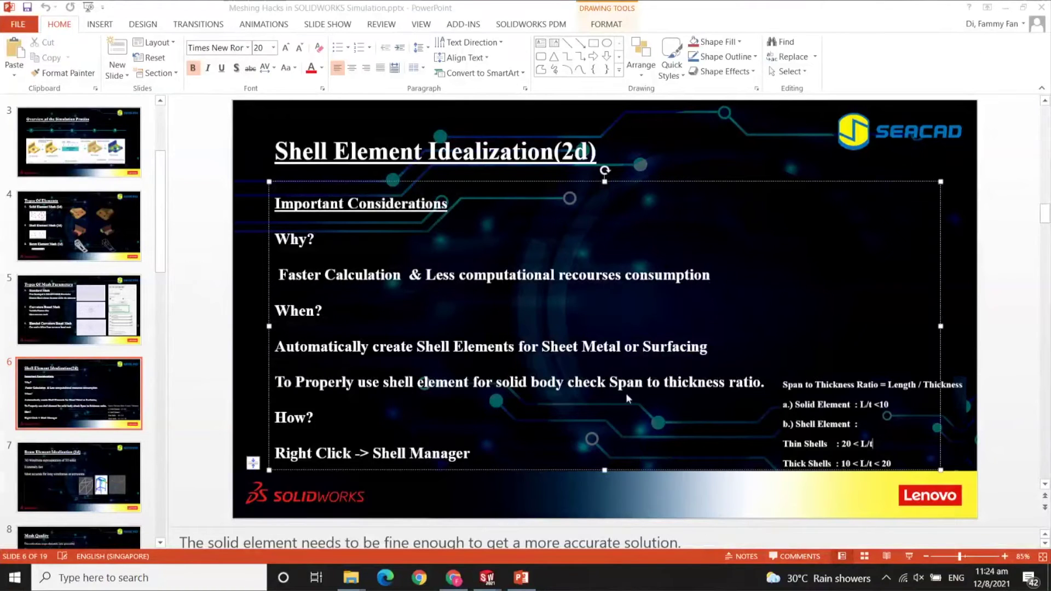
pyautogui.click(910, 556)
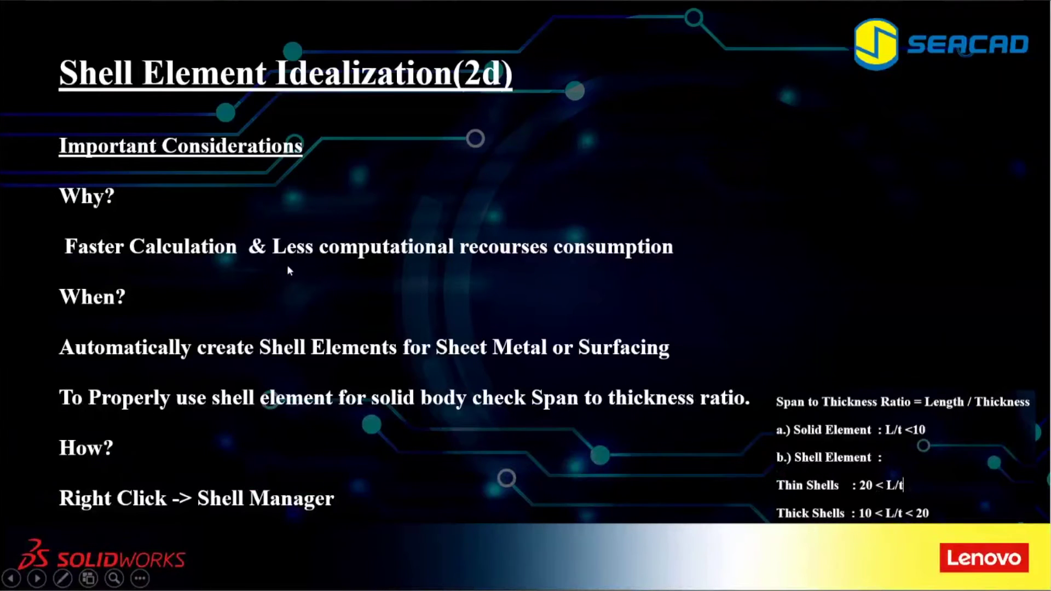